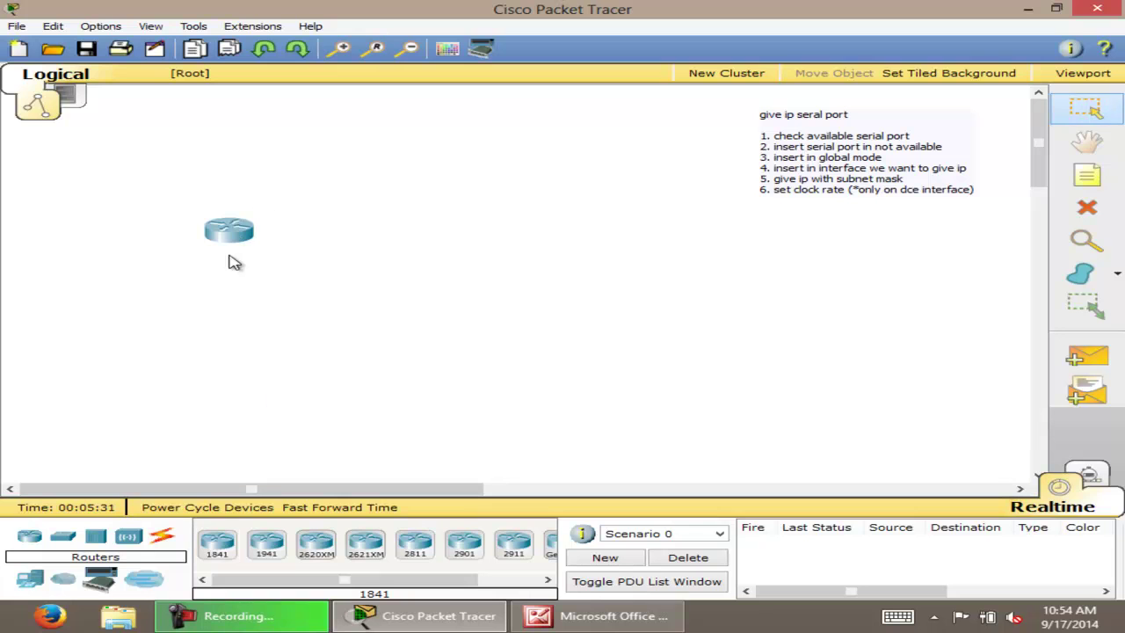
Place a second 1841 router on the workspace to the right of the existing router.
click(484, 228)
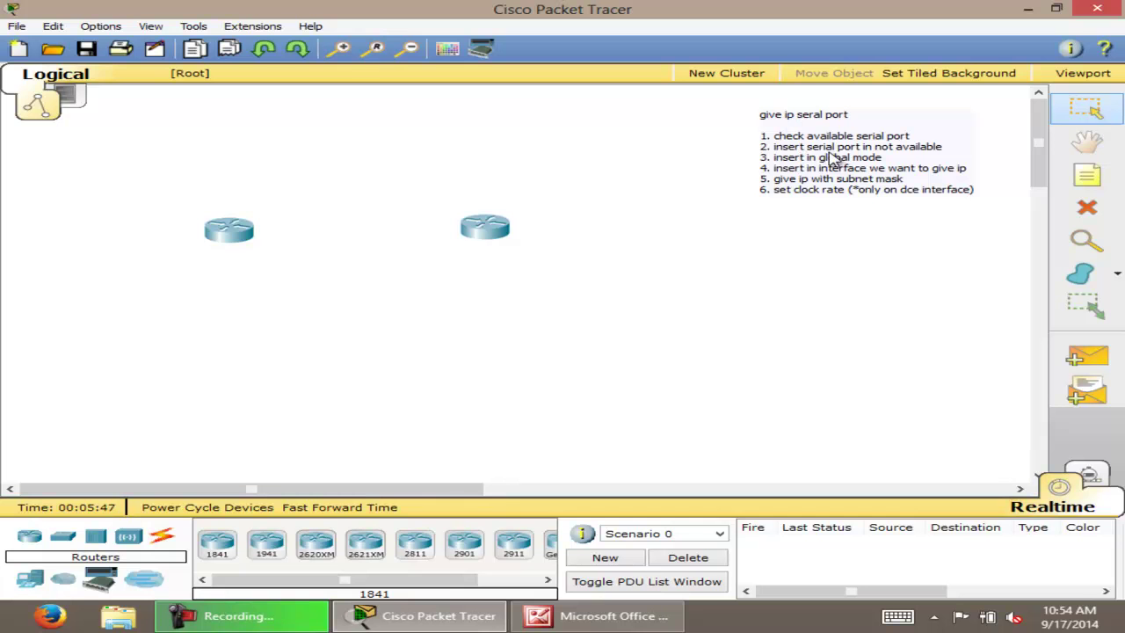
Open the first router's command line and decline the initial configuration dialog.
click(234, 237)
click(383, 138)
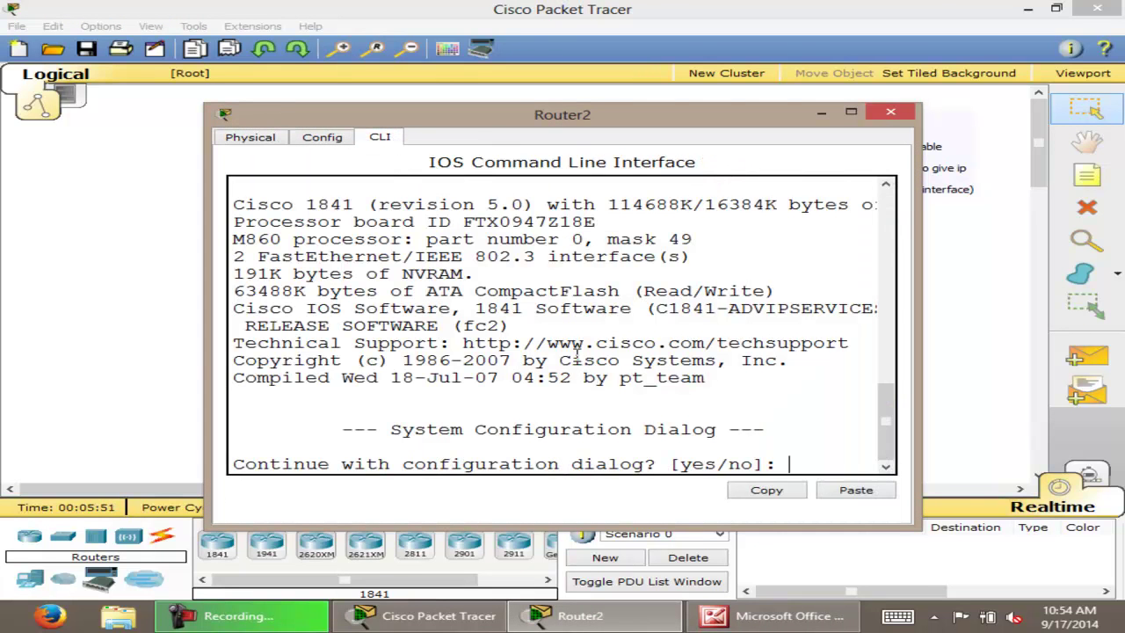
text(no)
key(Return)
key(Return)
key(Return)
Enter privileged mode and list the router's interfaces with show ip interface brief to check for serial ports.
text(ena)
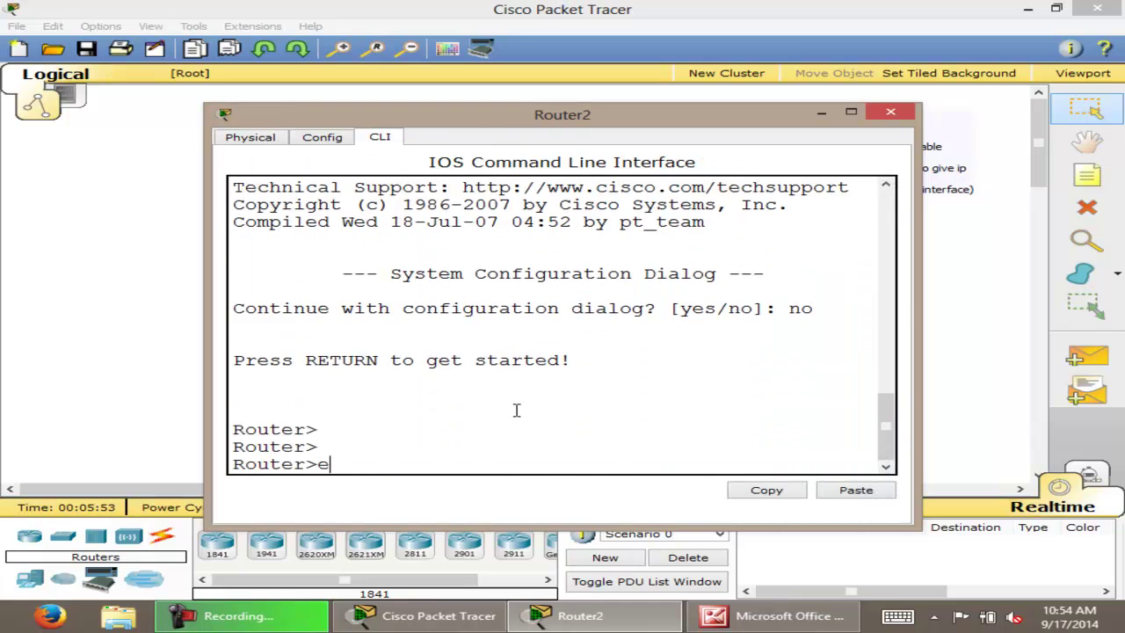
key(Return)
text(show ip int)
key(Tab)
text(b)
key(Tab)
key(Return)
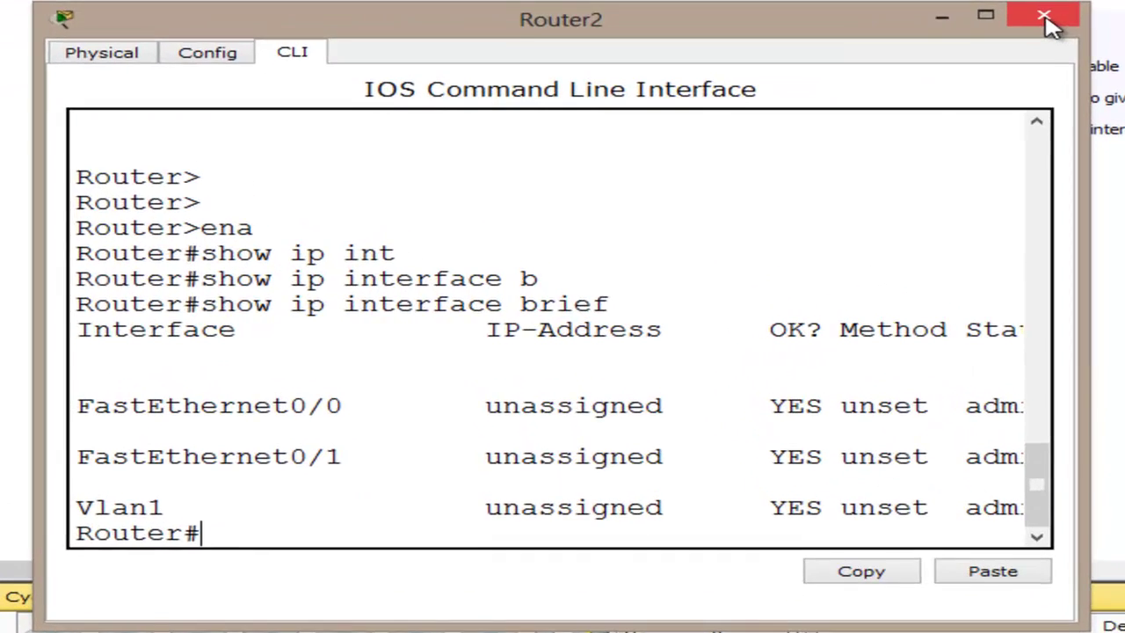
Switch off the first router's power in its physical device view.
click(892, 114)
click(47, 192)
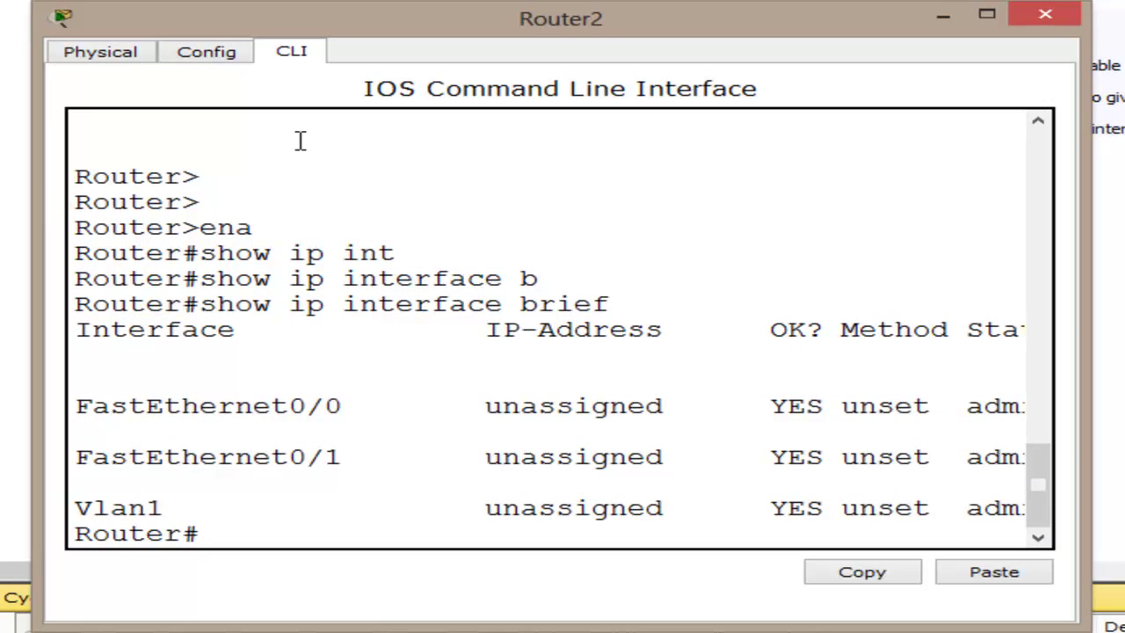
click(101, 53)
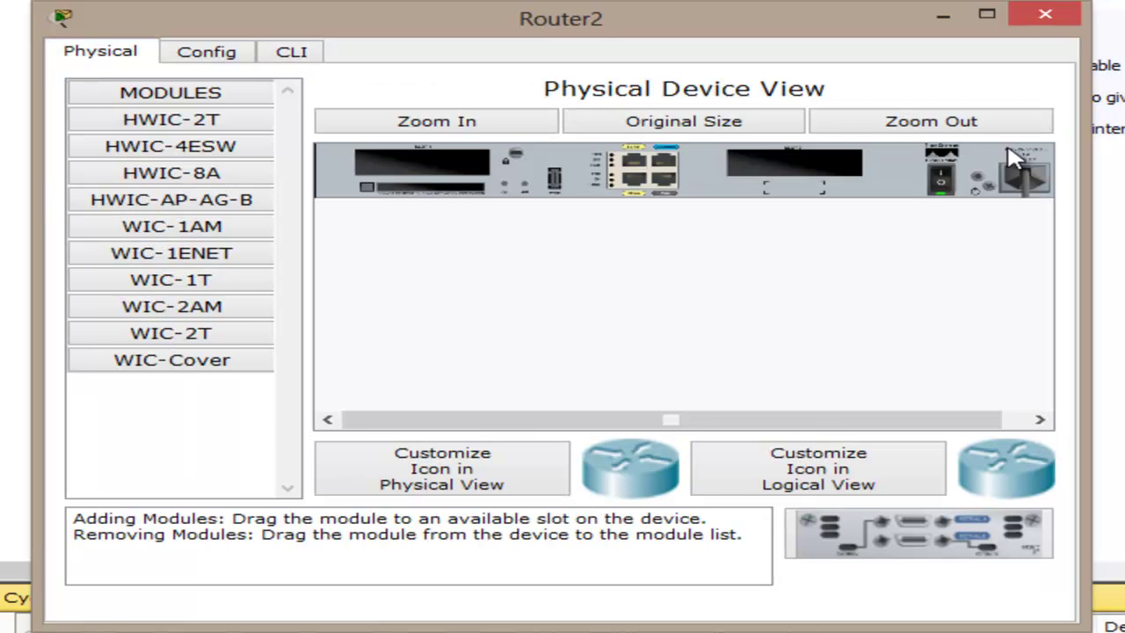
click(942, 180)
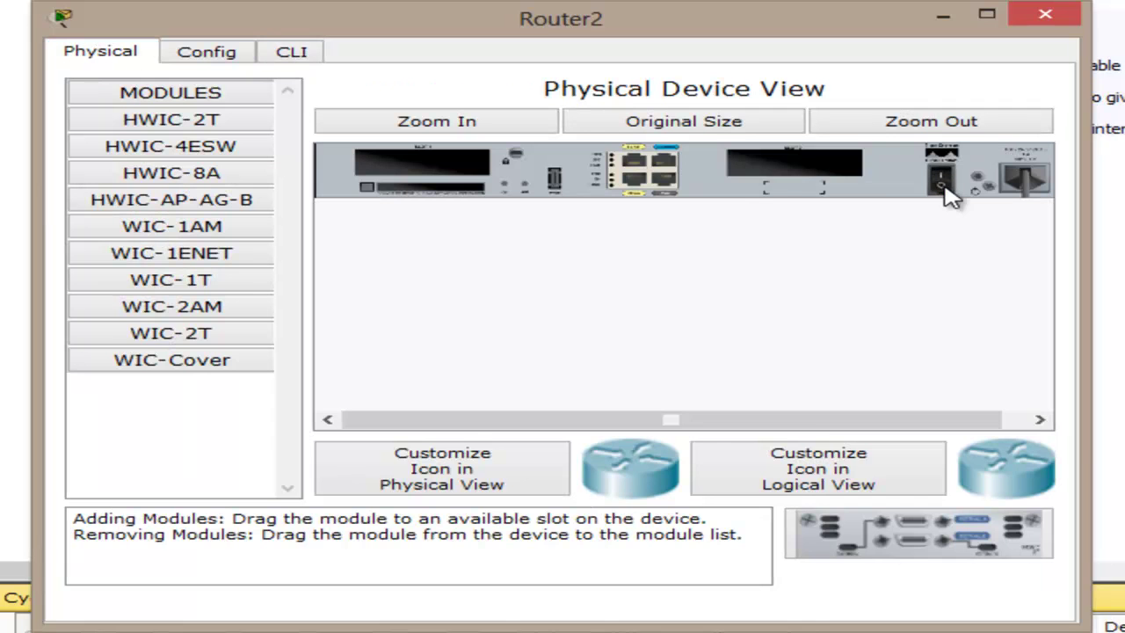
Install a WIC-1T serial module in the first router's left expansion slot and switch its power back on.
click(262, 341)
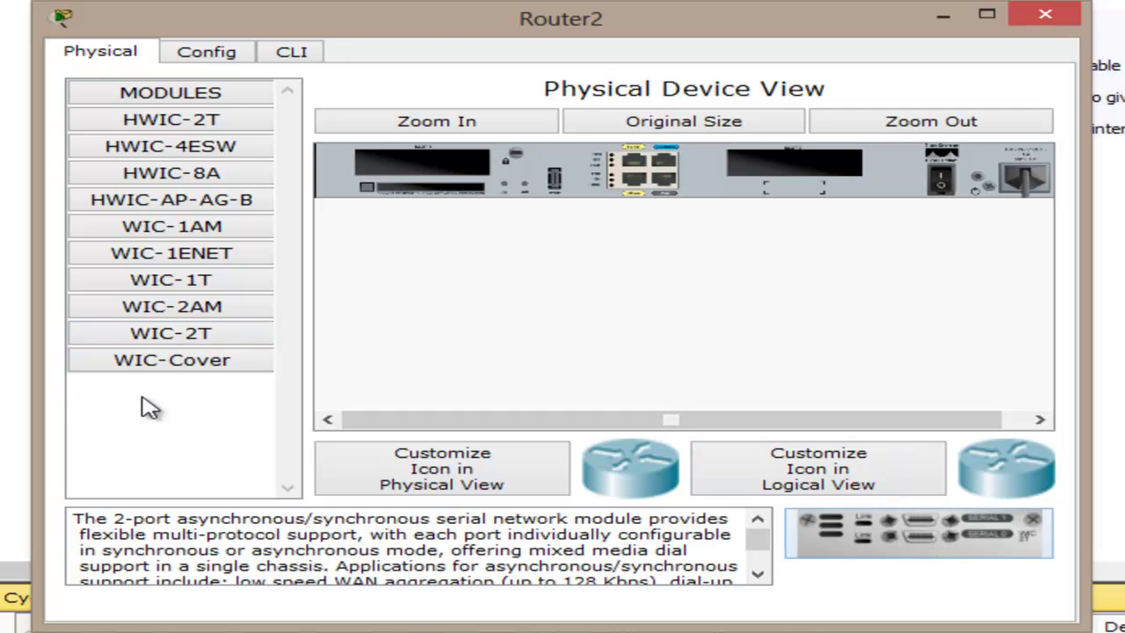
click(147, 288)
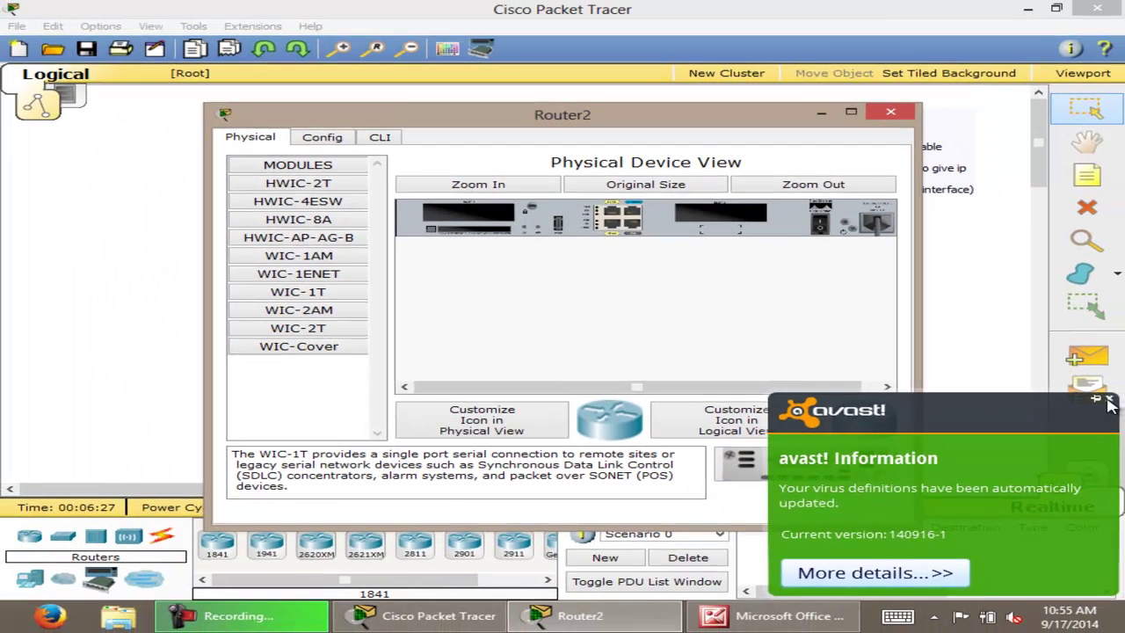
click(1107, 402)
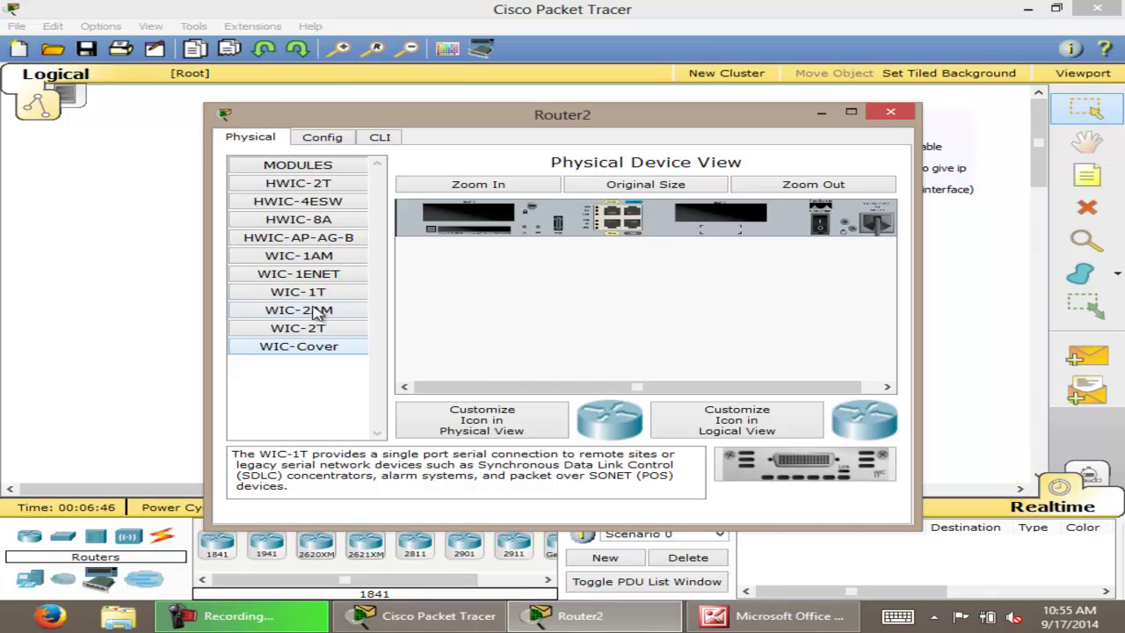
drag(297, 293, 466, 218)
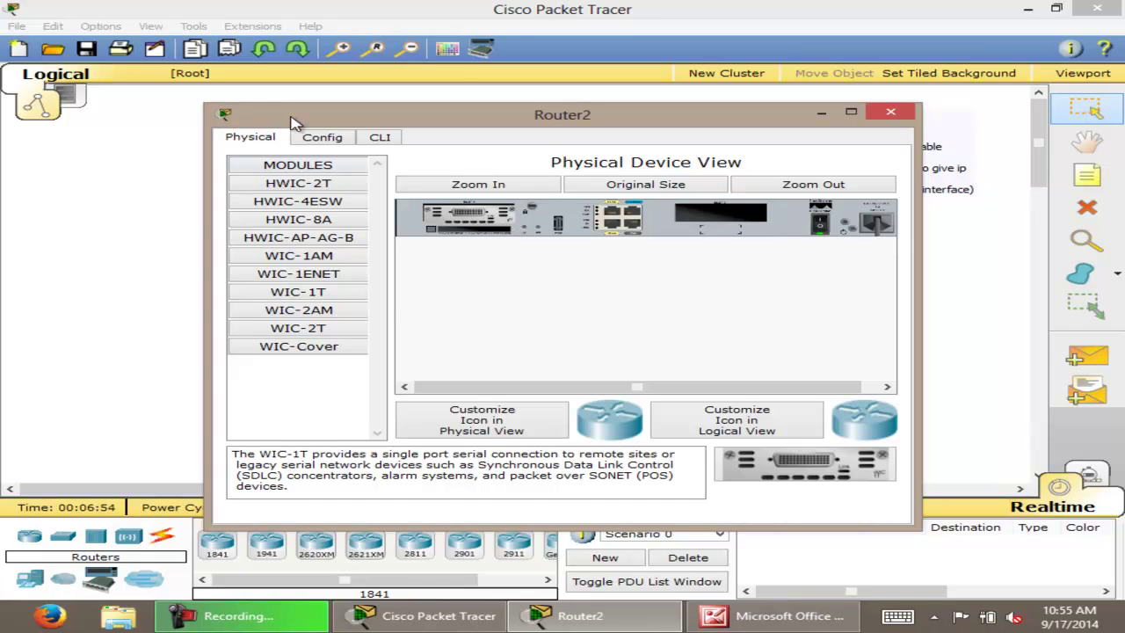
Return to the restarted router's command line in a maximized window and decline the configuration dialog.
click(379, 138)
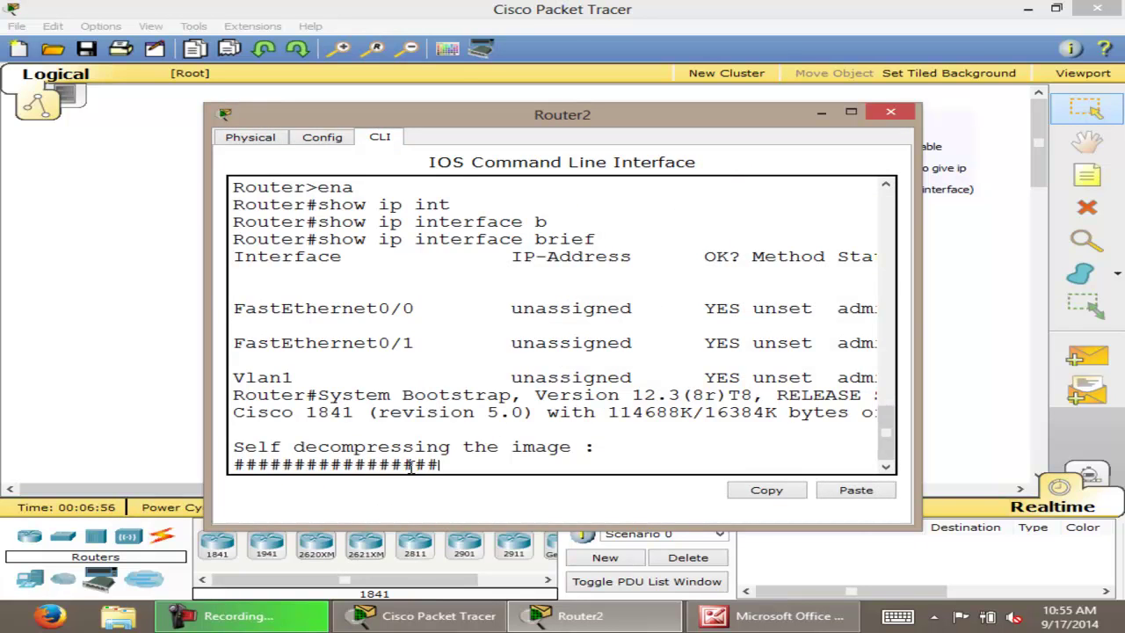
click(850, 112)
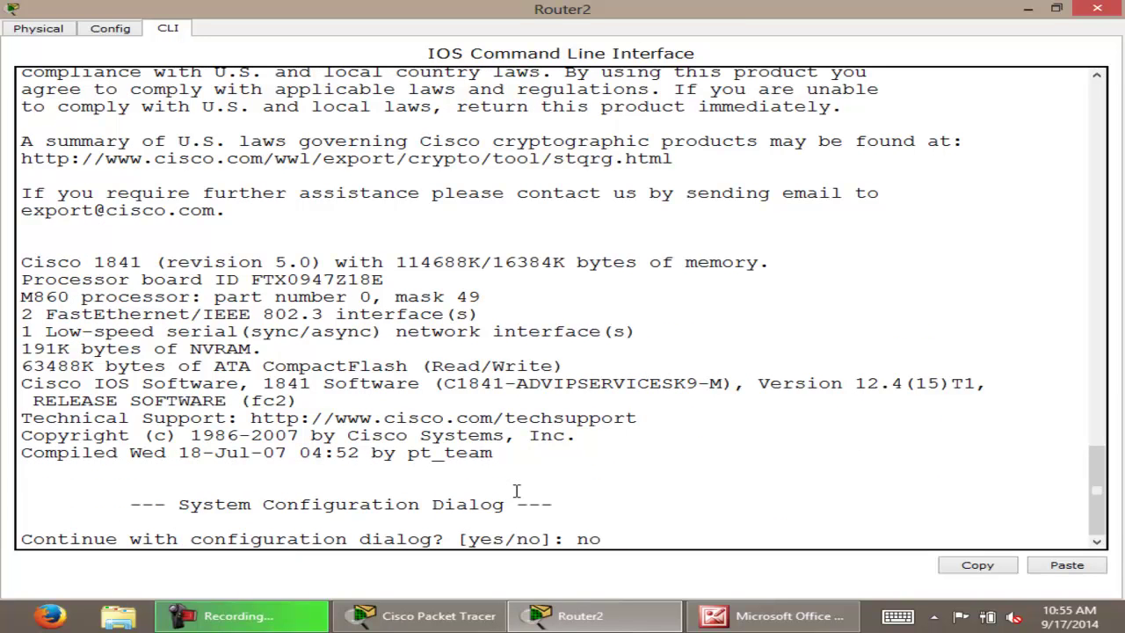
key(Return)
key(Return)
key(Return)
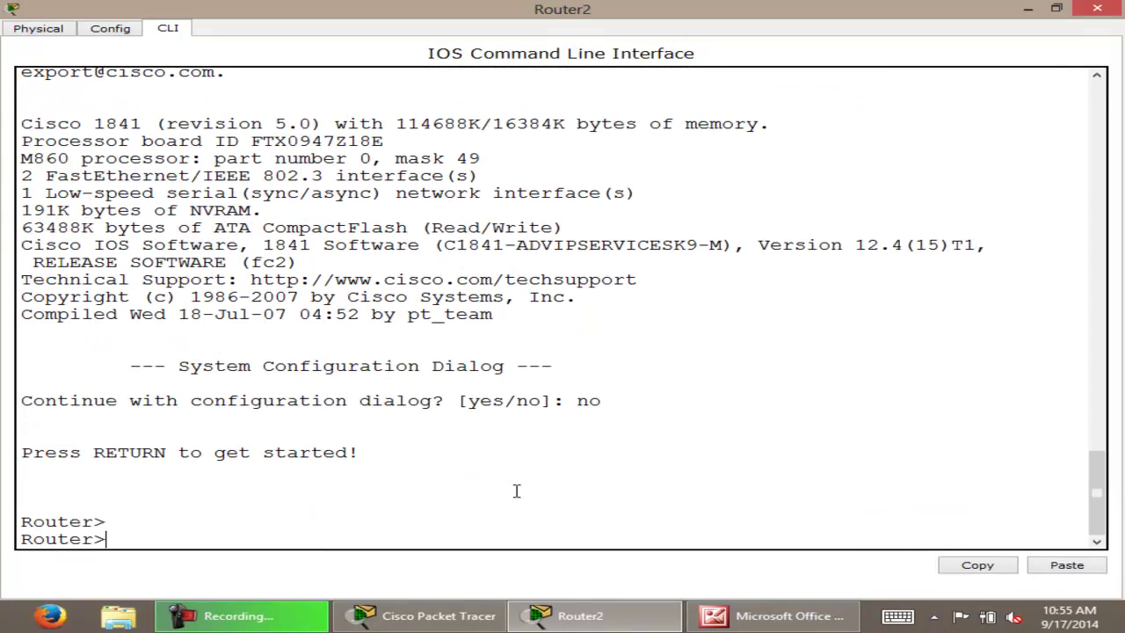
Enter privileged mode and run show ip interface brief to check for the new serial interface.
text(ena)
key(Return)
text(show ip int)
key(Tab)
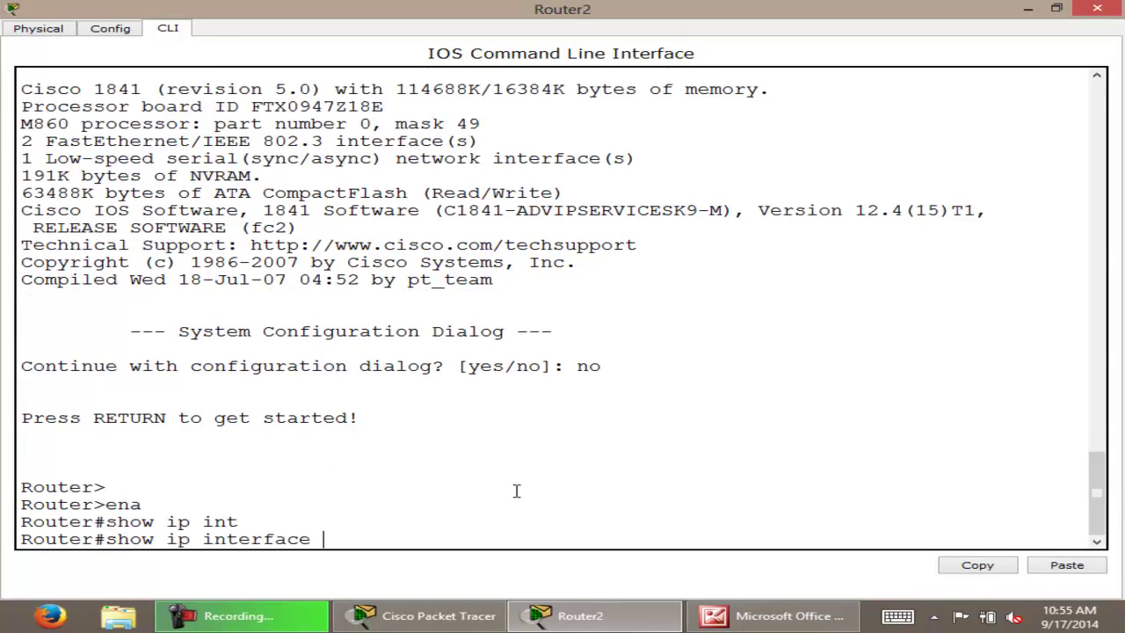
text(b)
key(Tab)
key(Return)
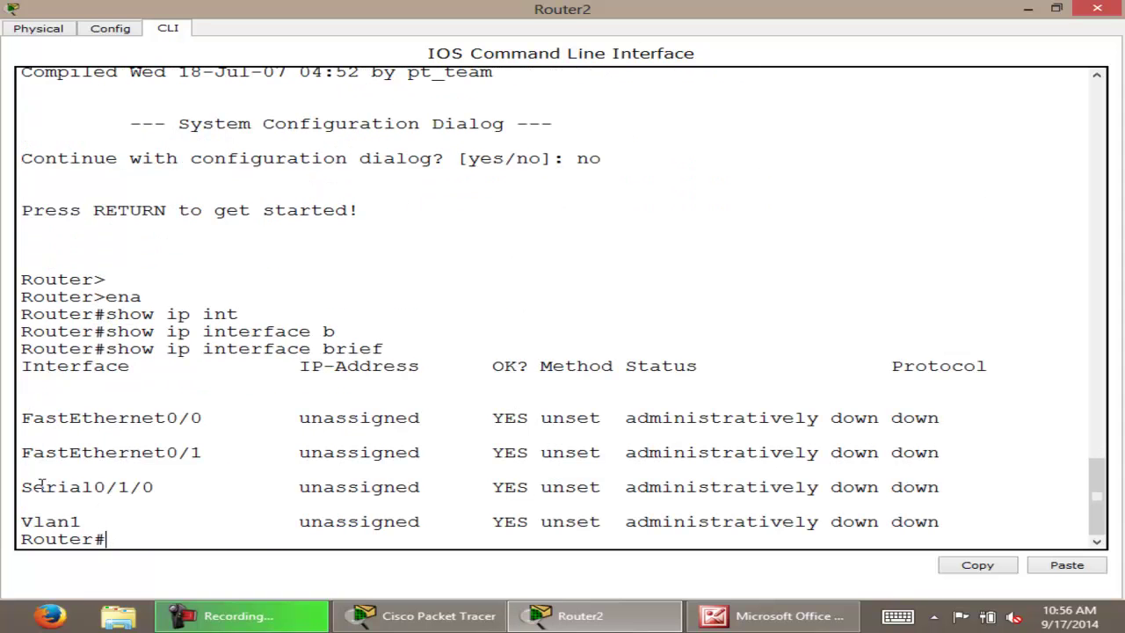
drag(23, 486, 190, 487)
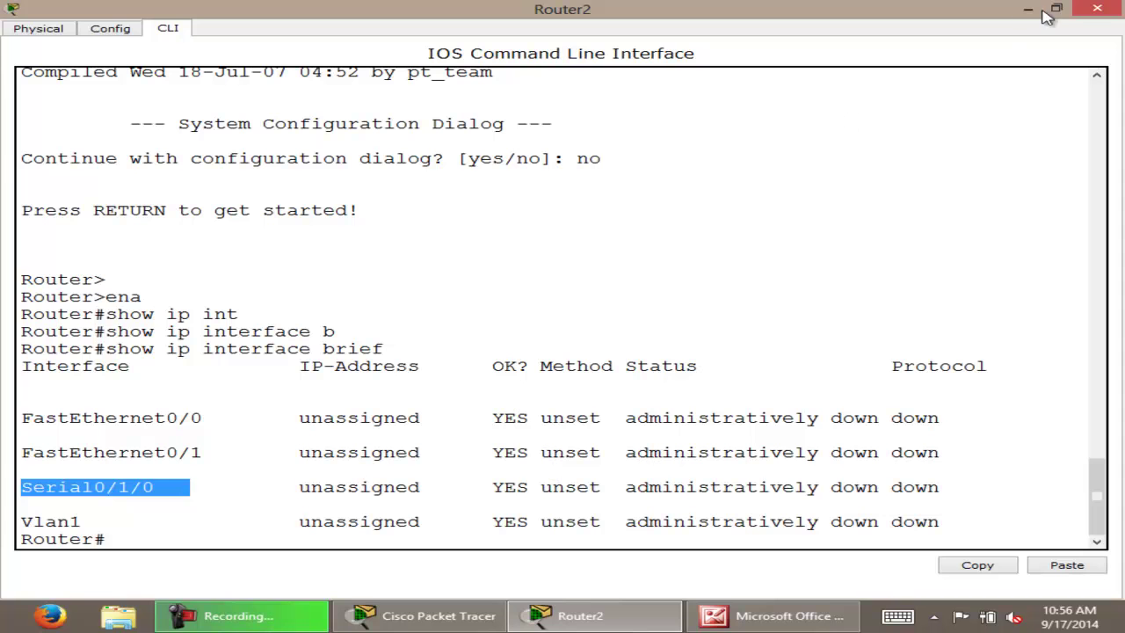
Install a WIC-1T module in the second router's left expansion slot with the power off, then close its window.
click(1102, 7)
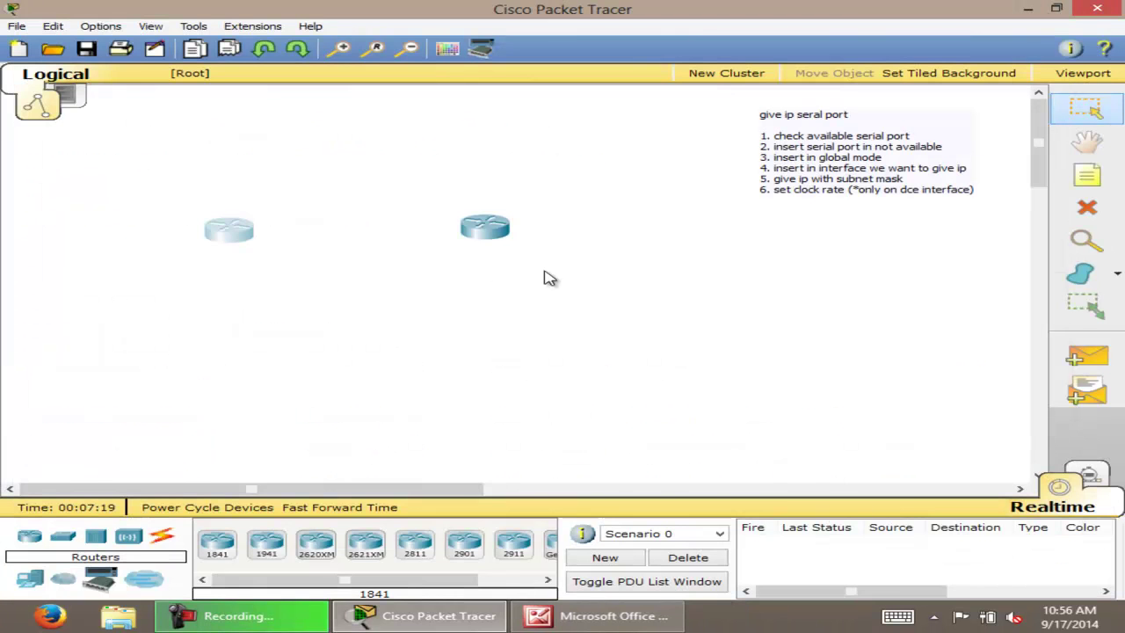
click(499, 229)
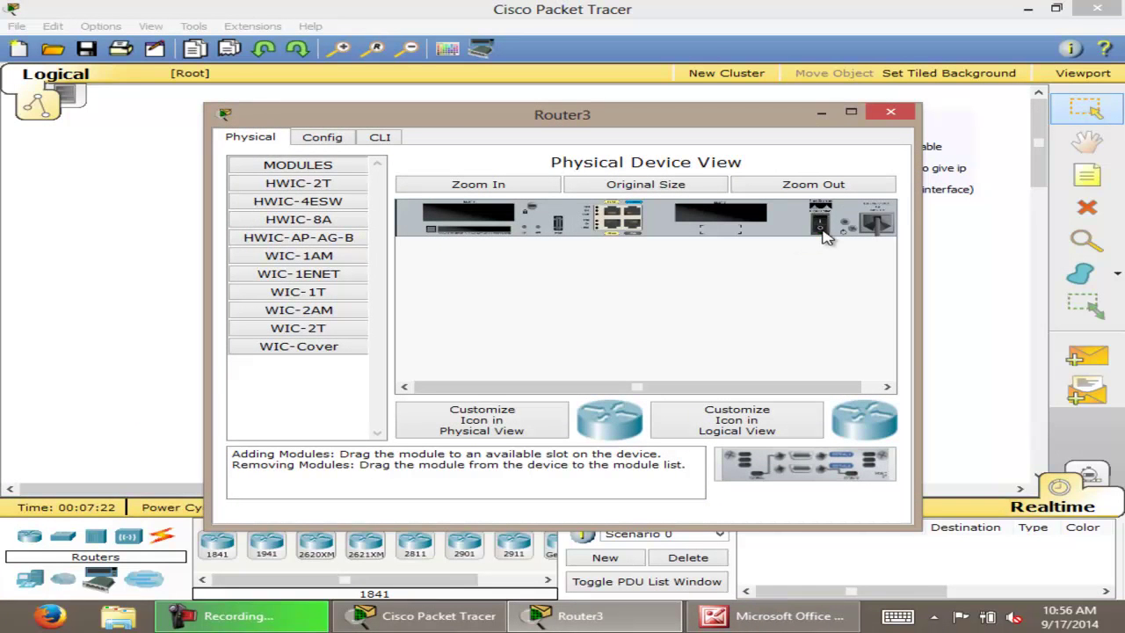
drag(325, 291, 477, 213)
click(893, 118)
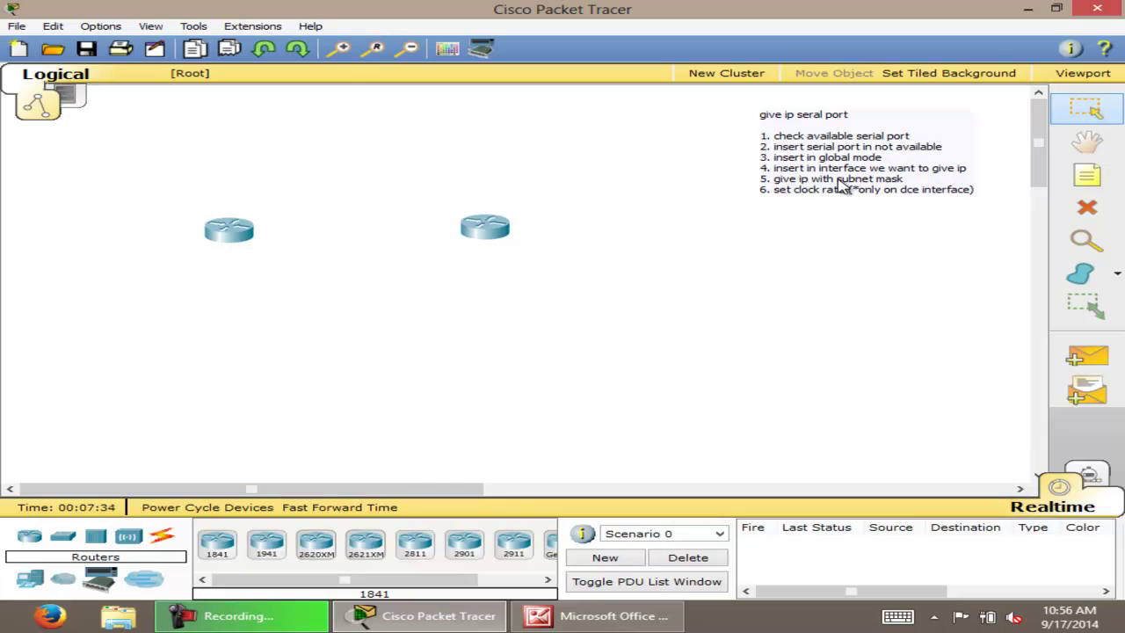
Reopen the first router's command line and enter global configuration mode with conf t.
click(230, 230)
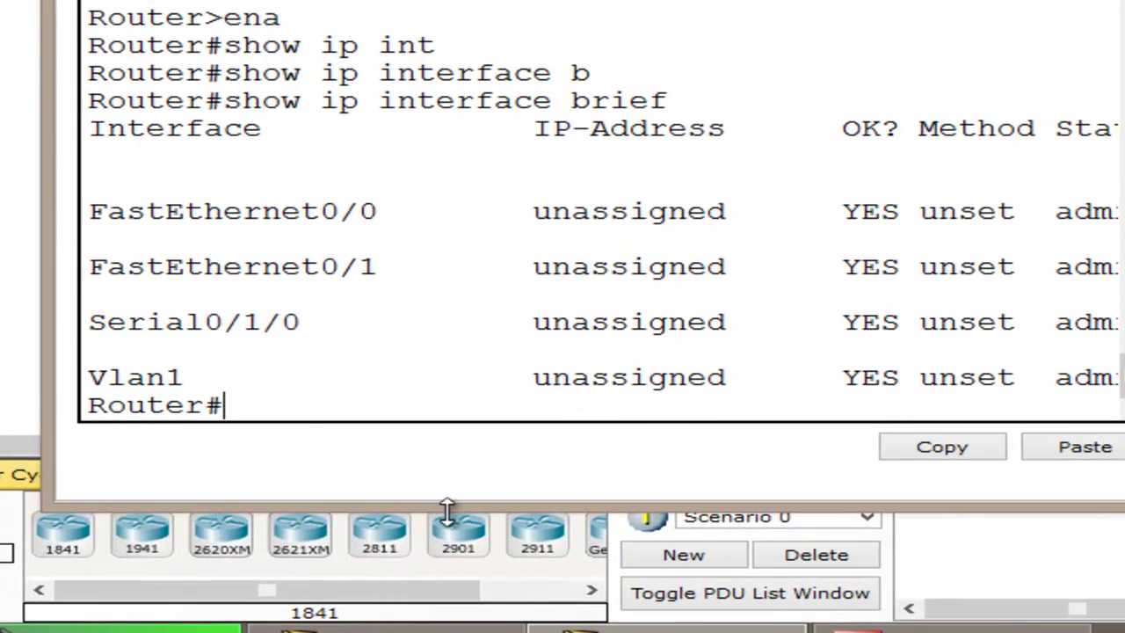
key(Return)
key(Return)
text(conf t)
key(Return)
Enter interface configuration mode for serial 0/1/0.
text(int)
key(Tab)
text(se)
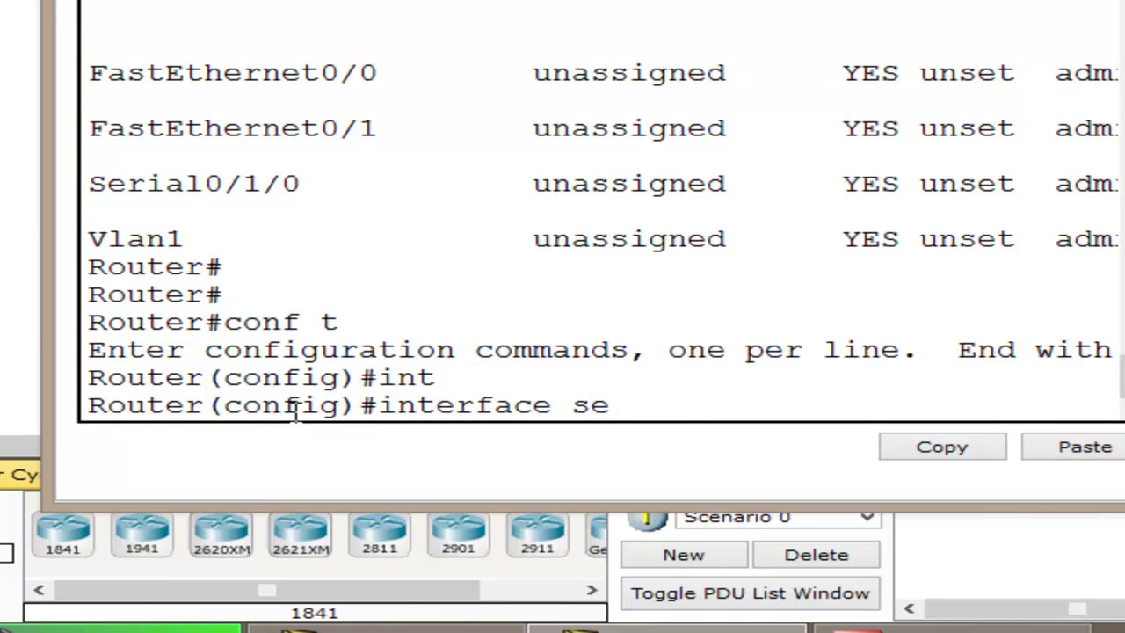
key(Tab)
text(0)
text(1)
key(BackSpace)
text(/1/p)
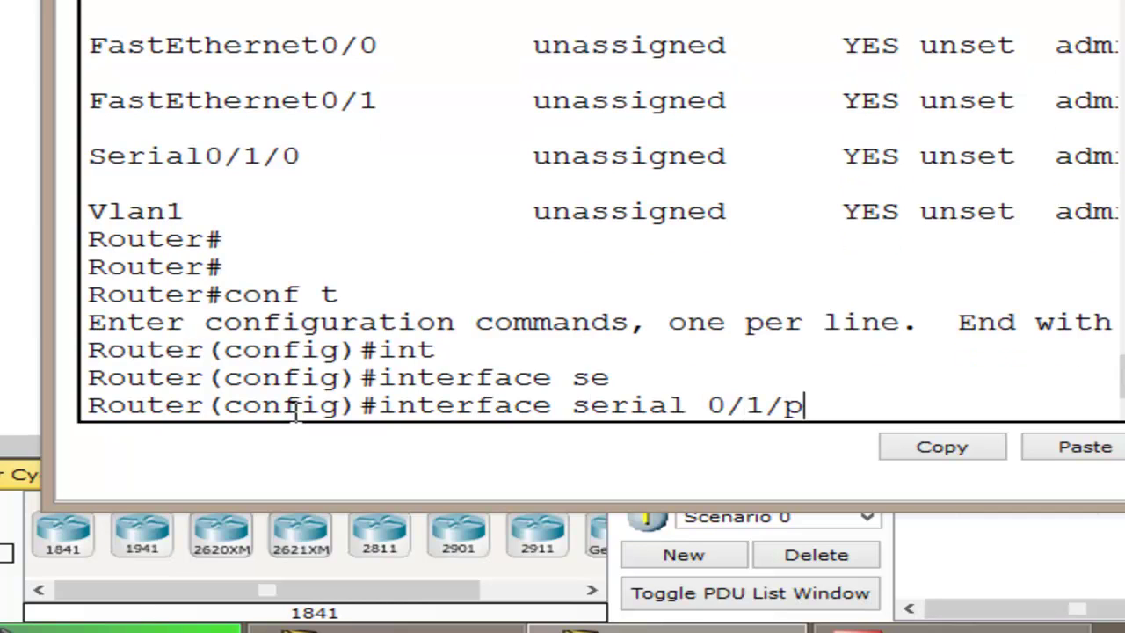
text(0)
key(Return)
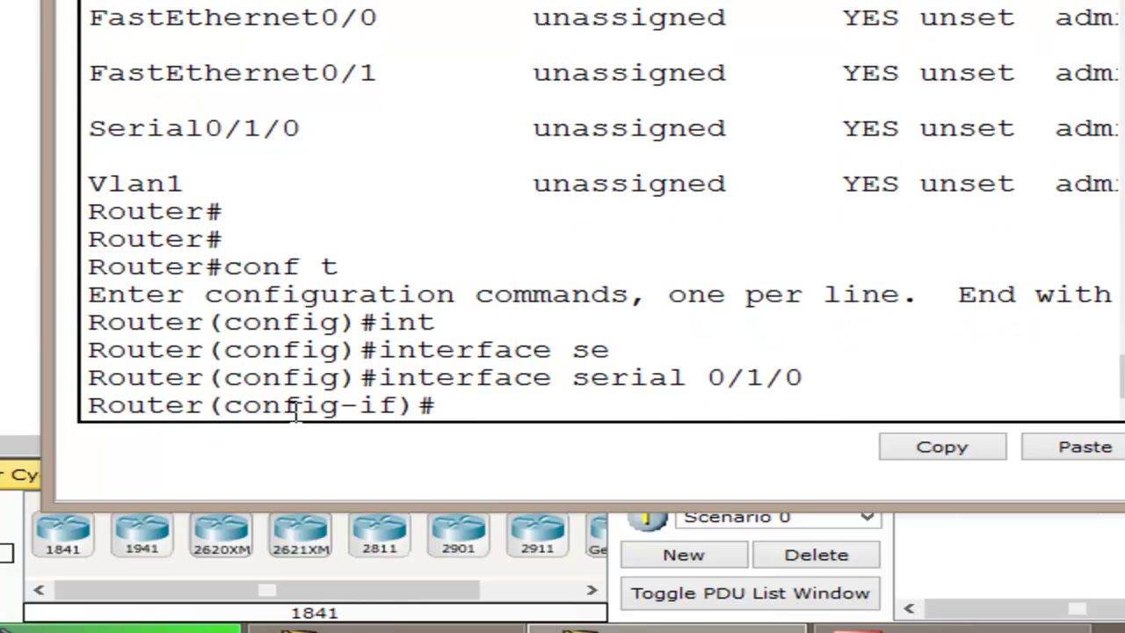
click(387, 20)
drag(387, 19, 301, 35)
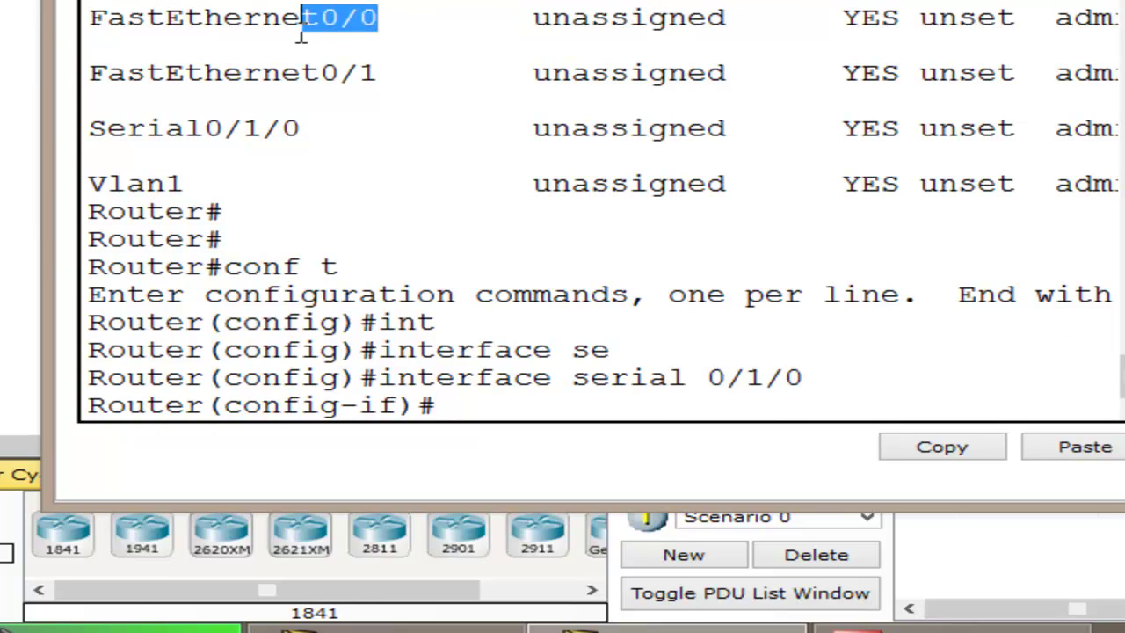
click(415, 72)
drag(320, 127, 169, 123)
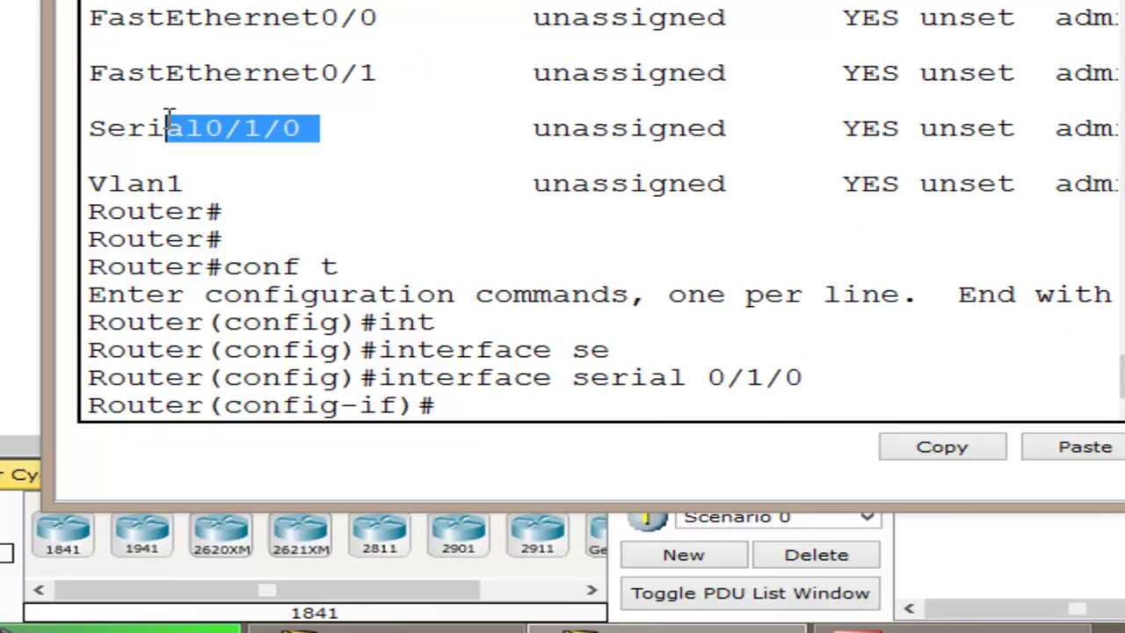
Begin the ip address command at the serial interface's configuration prompt.
click(463, 414)
text(ipa)
key(BackSpace)
text(add)
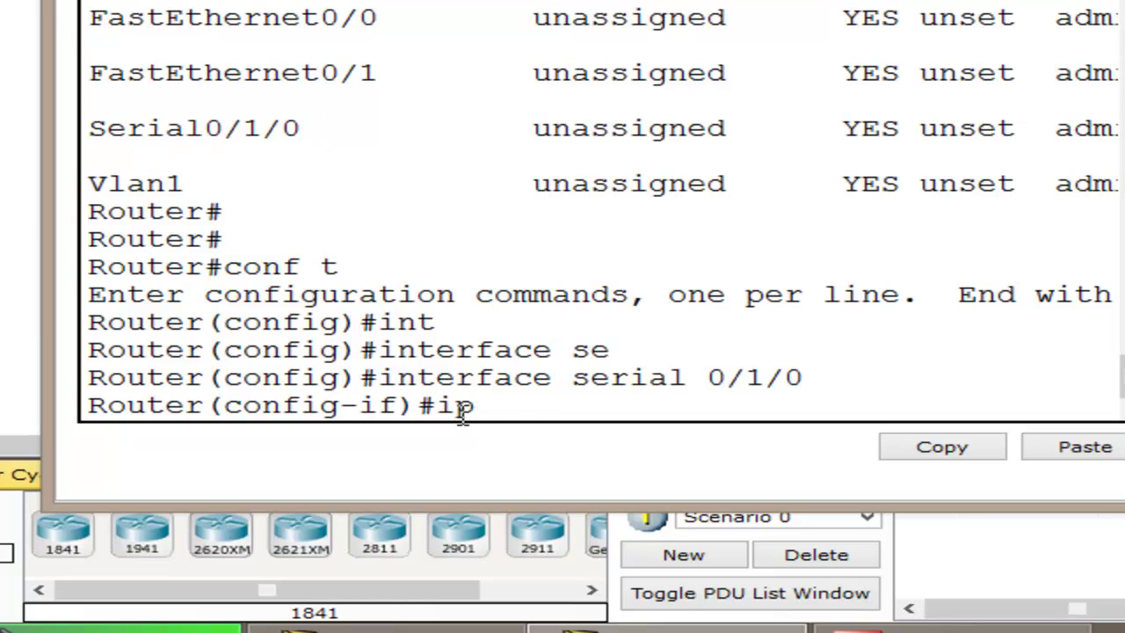
key(Tab)
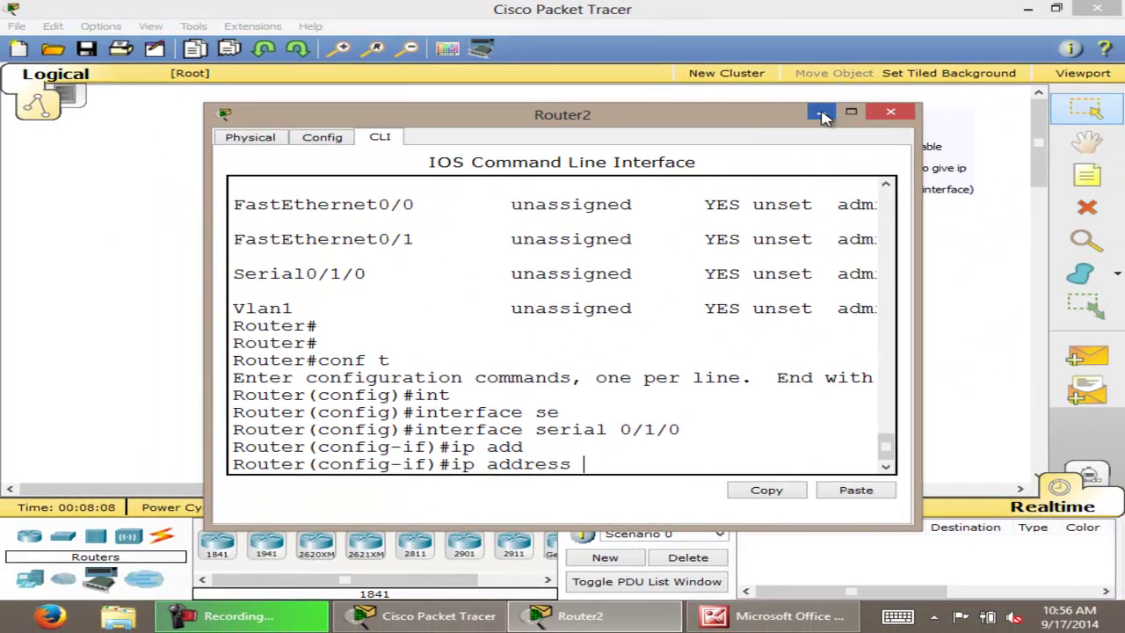
Minimize the first router's window and inspect the second router's port summary on the workspace.
click(821, 114)
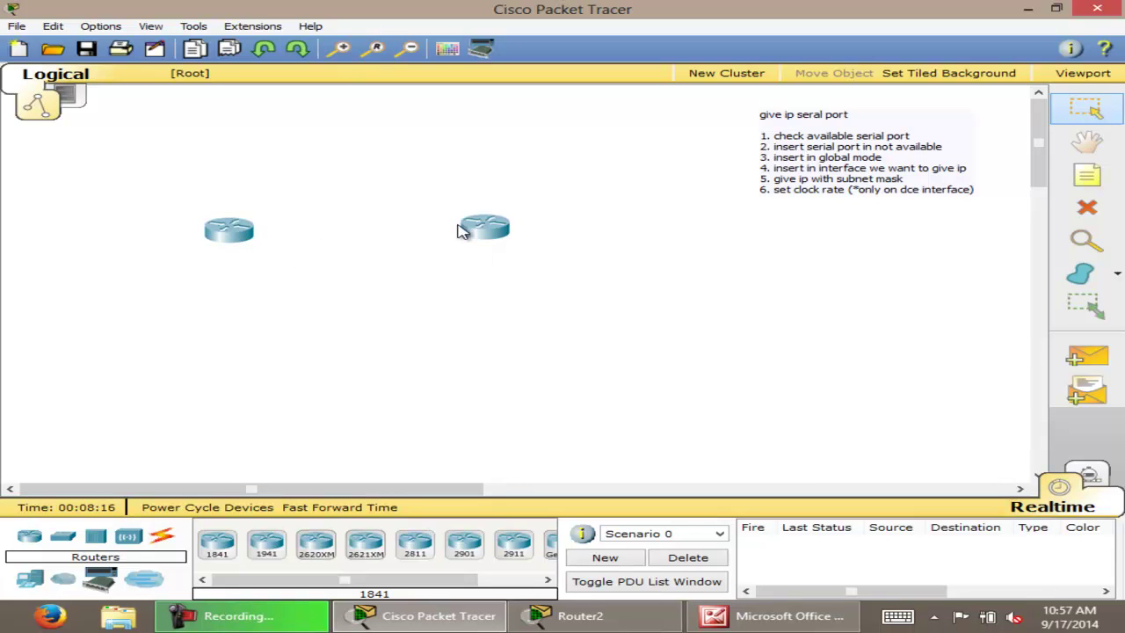
mouse_move(475, 233)
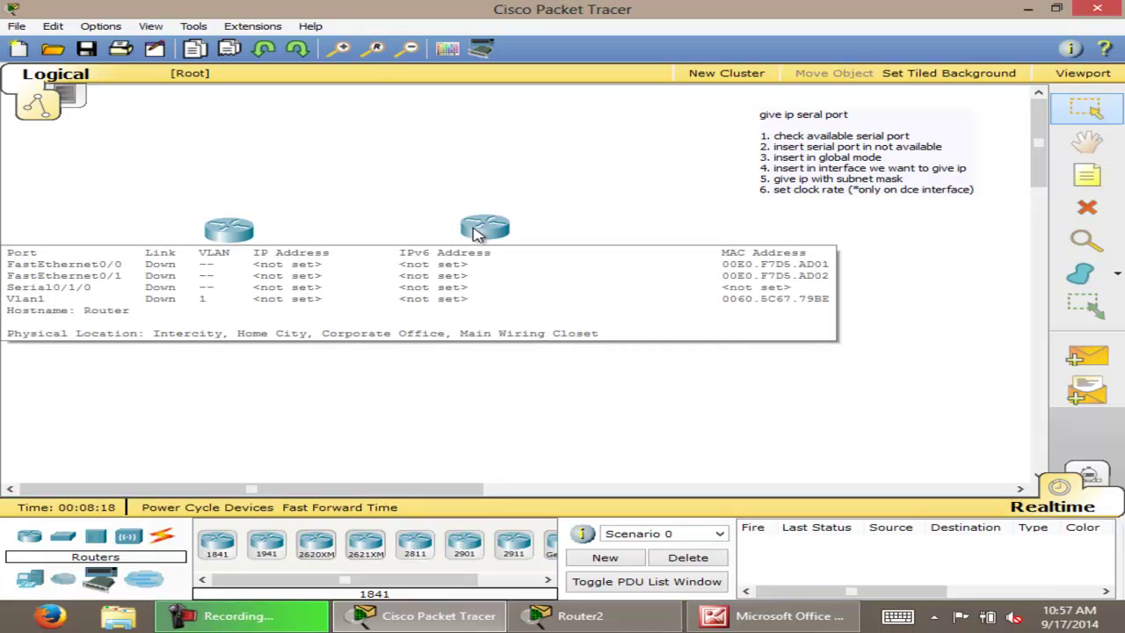
click(239, 236)
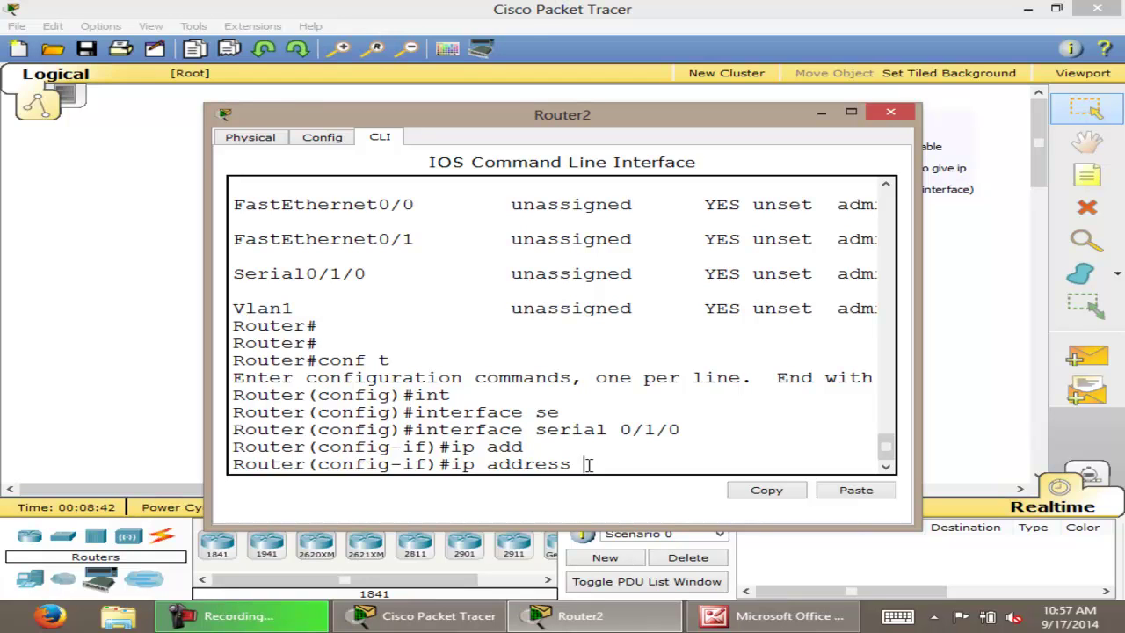
click(821, 112)
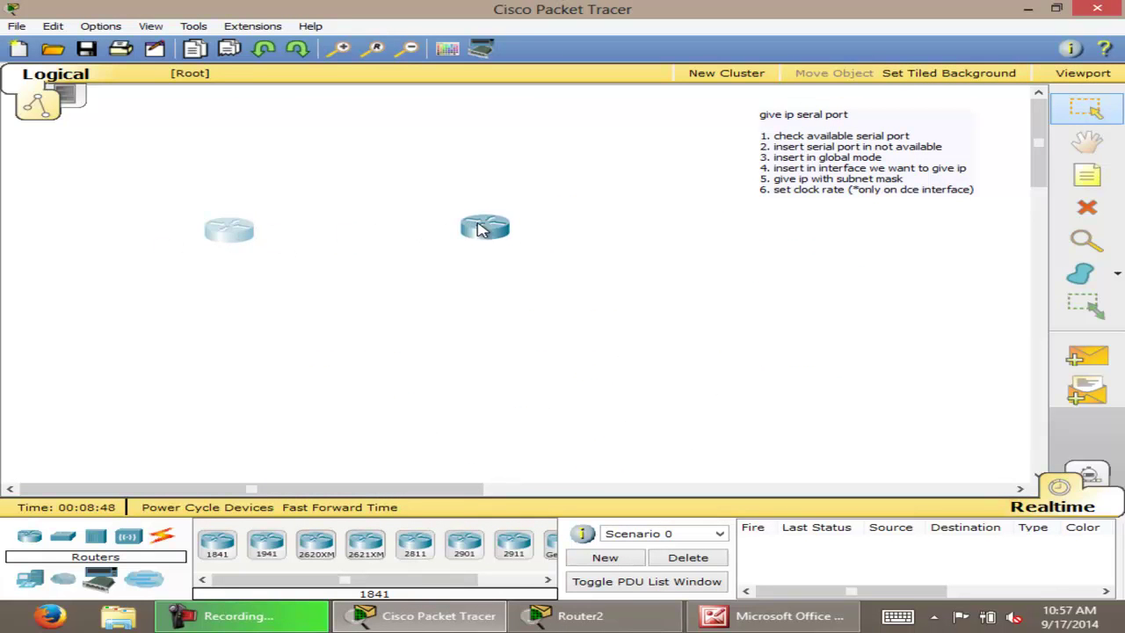
mouse_move(481, 230)
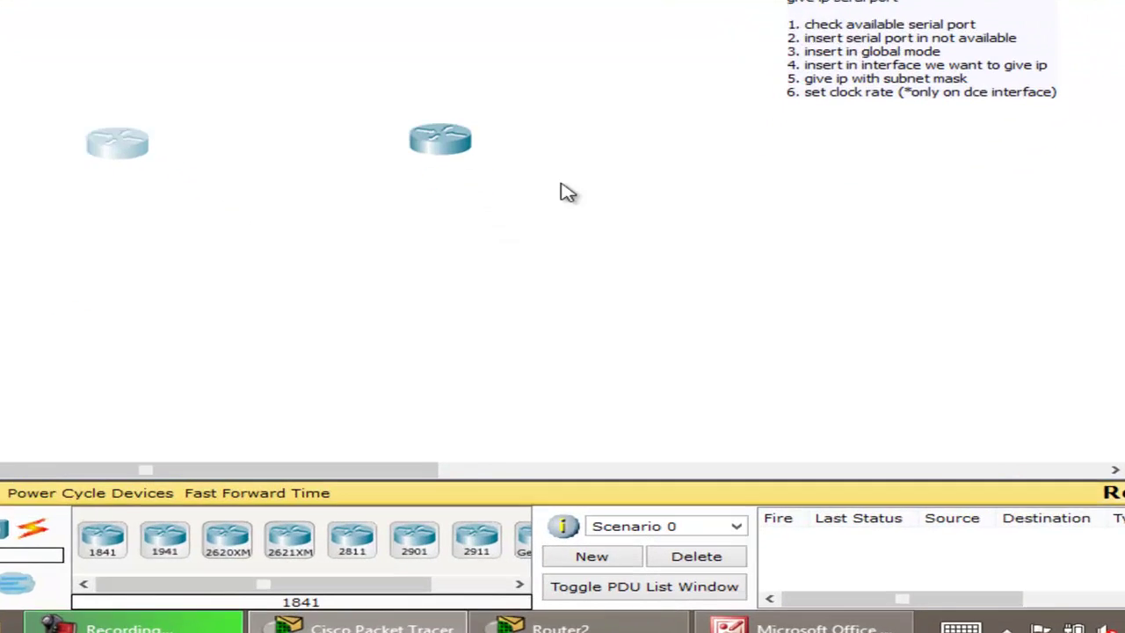
Assign IP address 202.2.2.1 with subnet mask 255.255.255.252 to the first router's serial 0/1/0 interface and maximize its window.
click(142, 142)
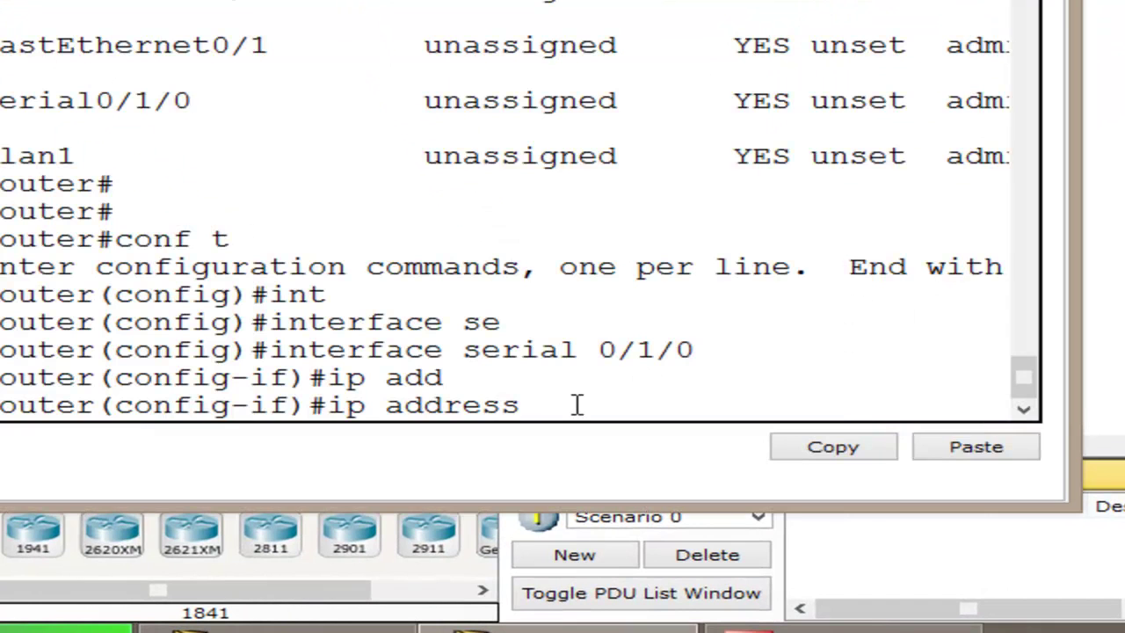
text(202.2.2.1 2)
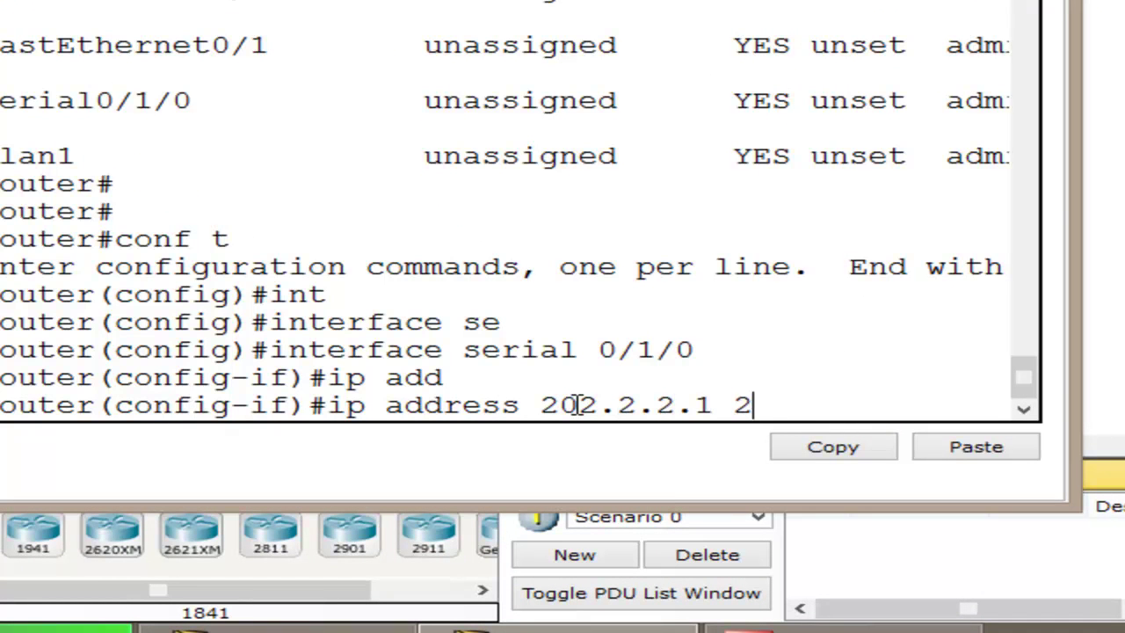
text(55.255.255)
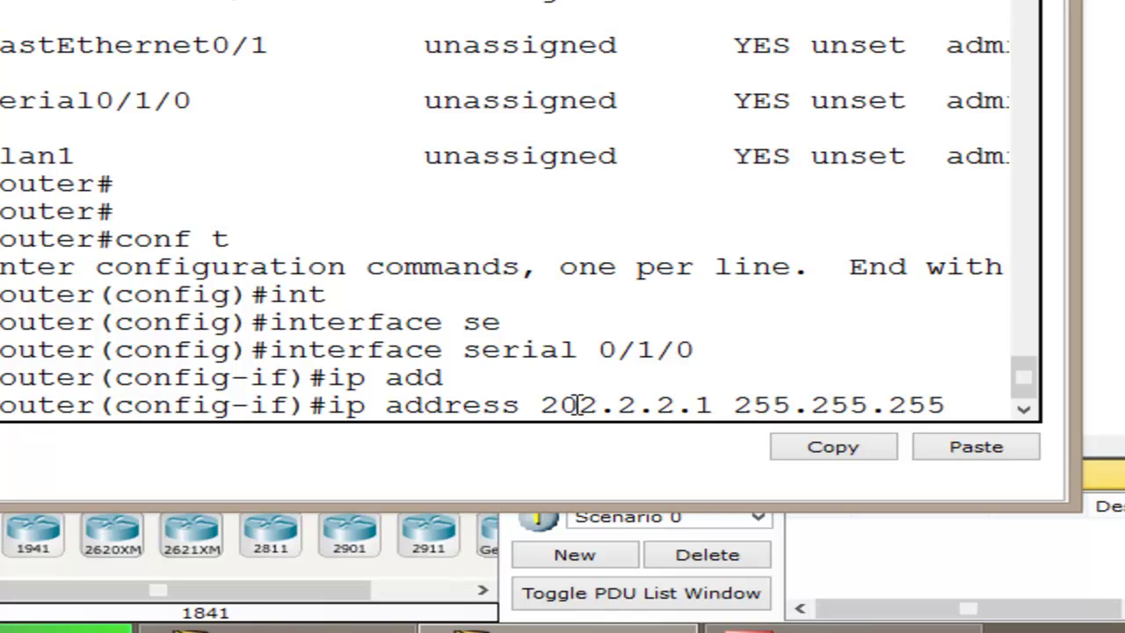
text(.25)
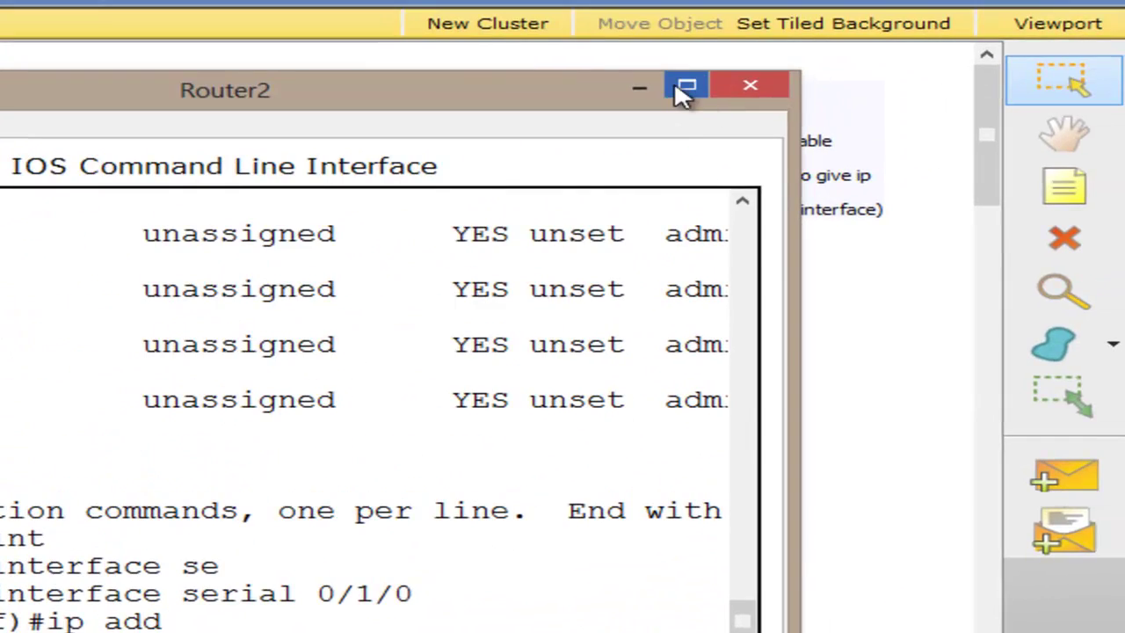
click(684, 90)
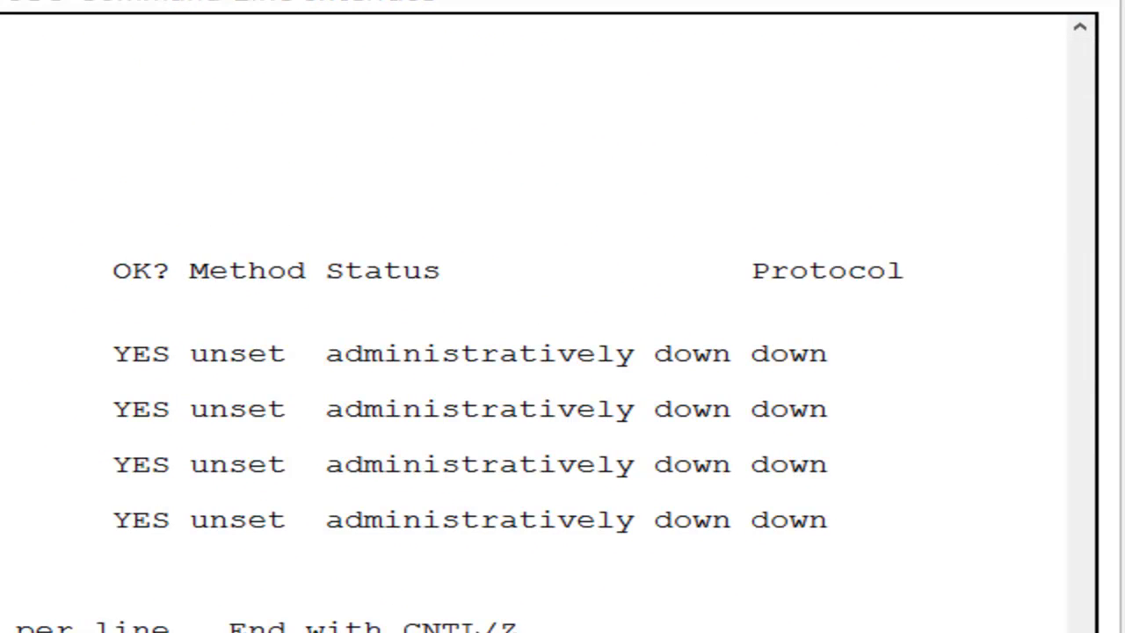
key(Return)
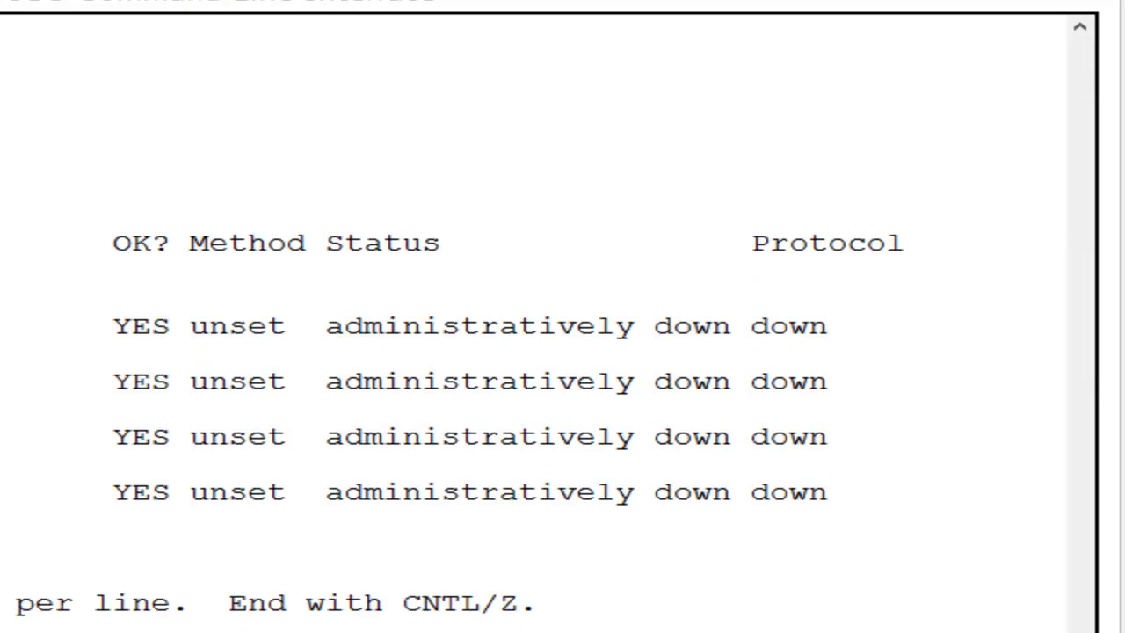
Enable the first router's serial interface with no shutdown and begin the clock rate command.
key(Return)
key(Return)
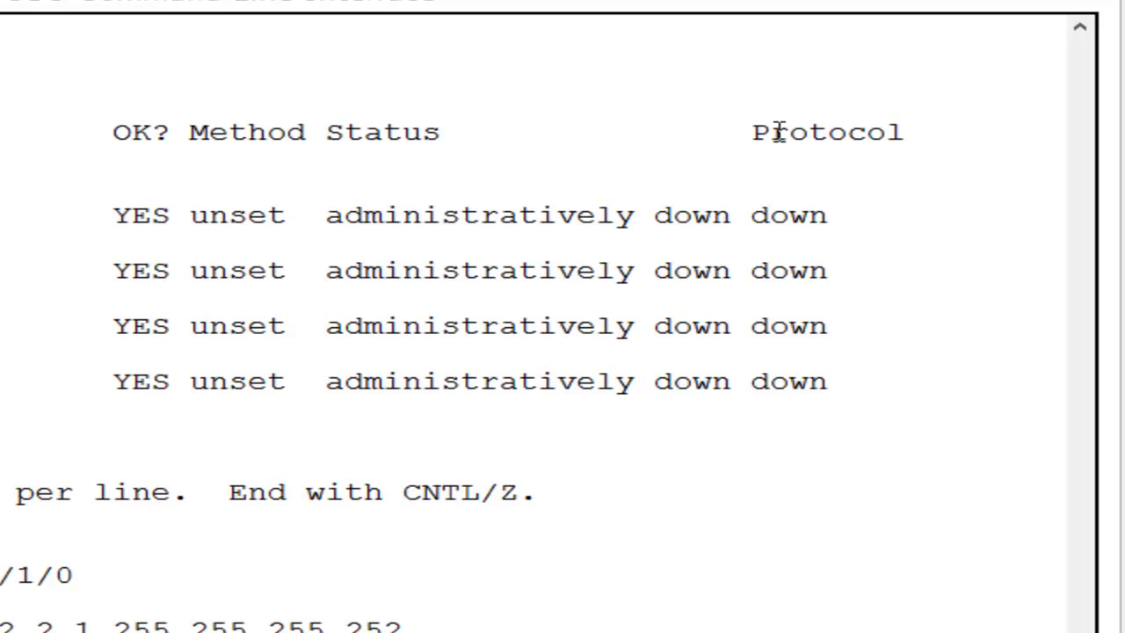
key(Return)
key(Return)
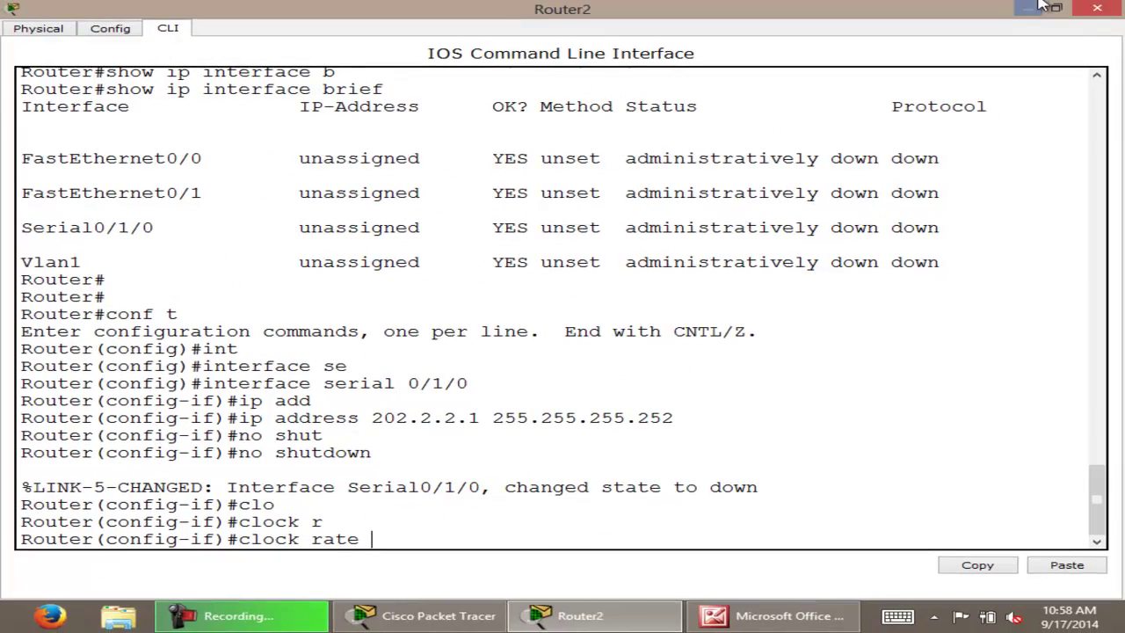
List the available clock rates with clock rate ? and enter 64000 as the first router's rate.
click(1027, 11)
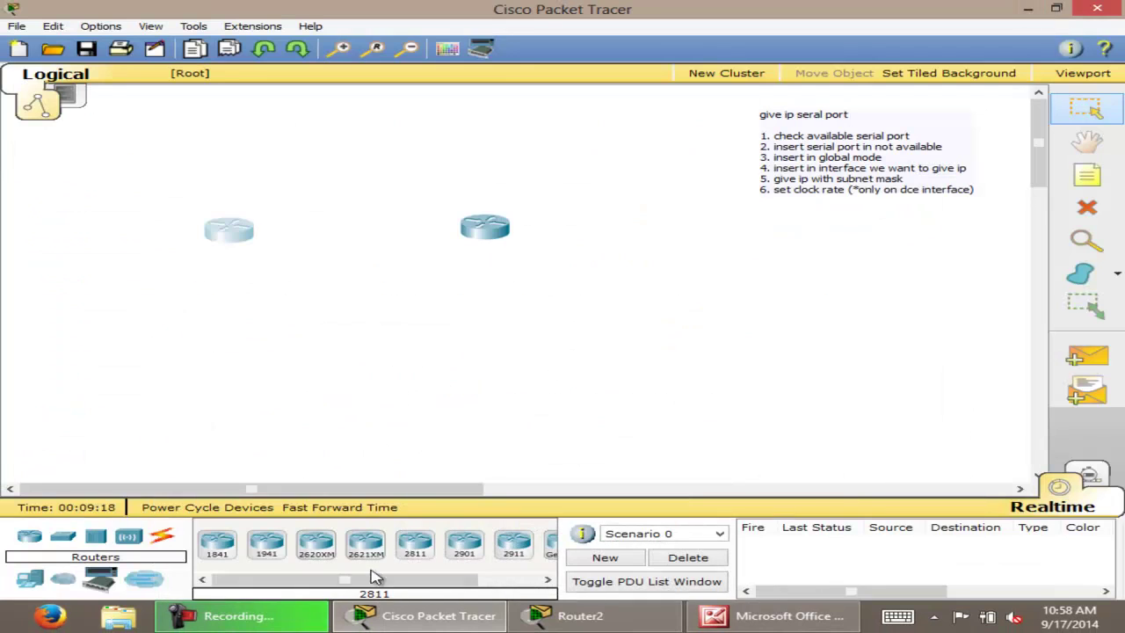
click(435, 620)
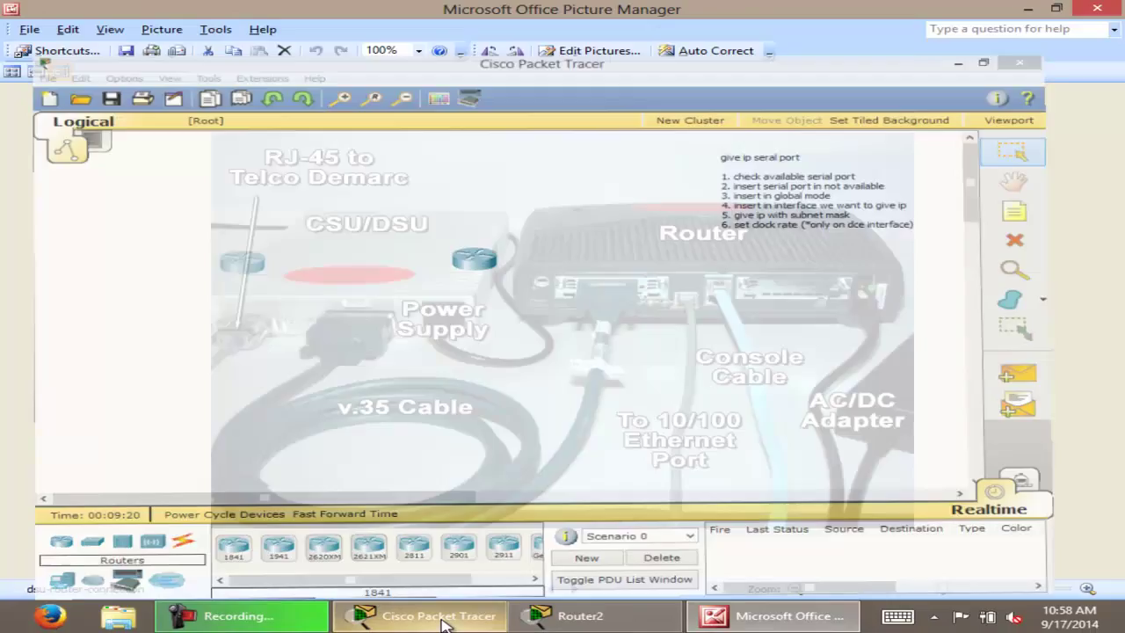
click(571, 626)
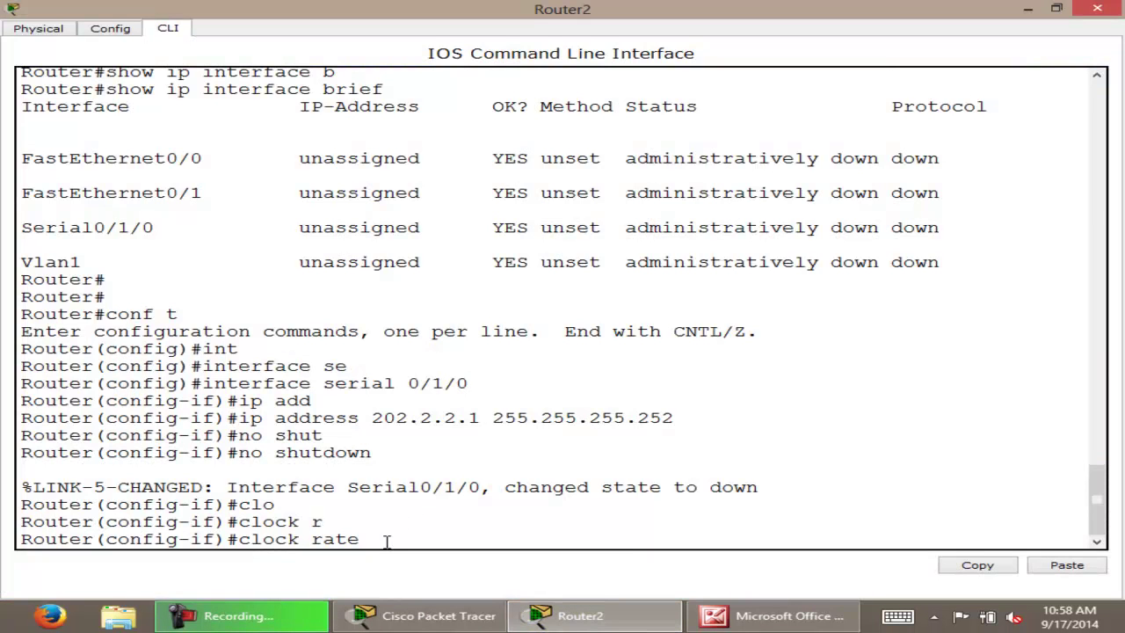
text(?)
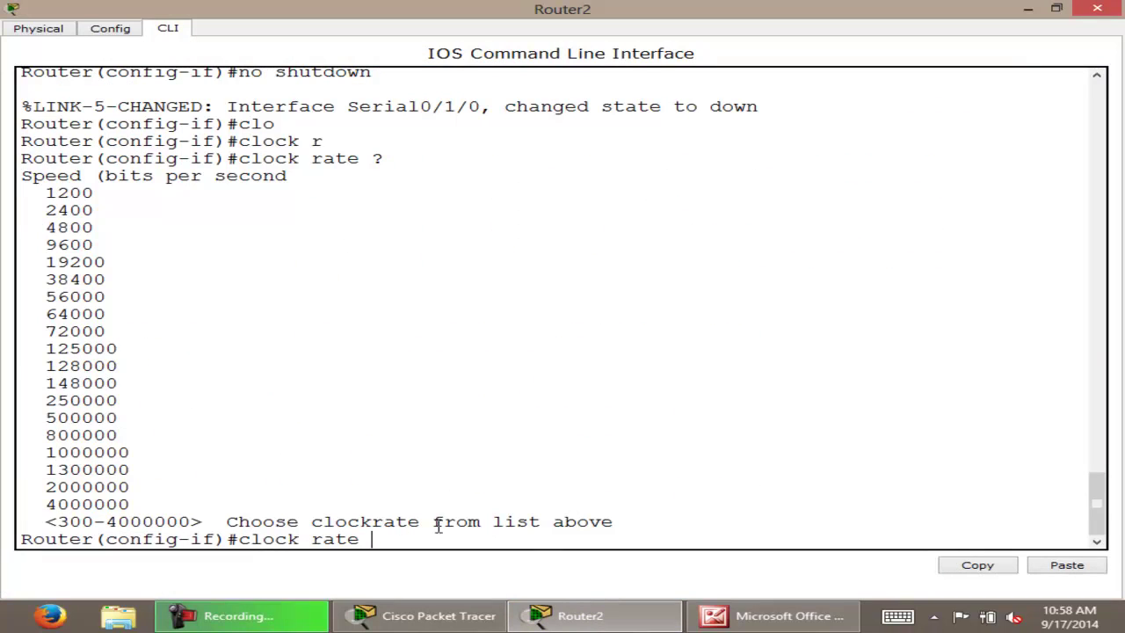
drag(107, 176, 289, 184)
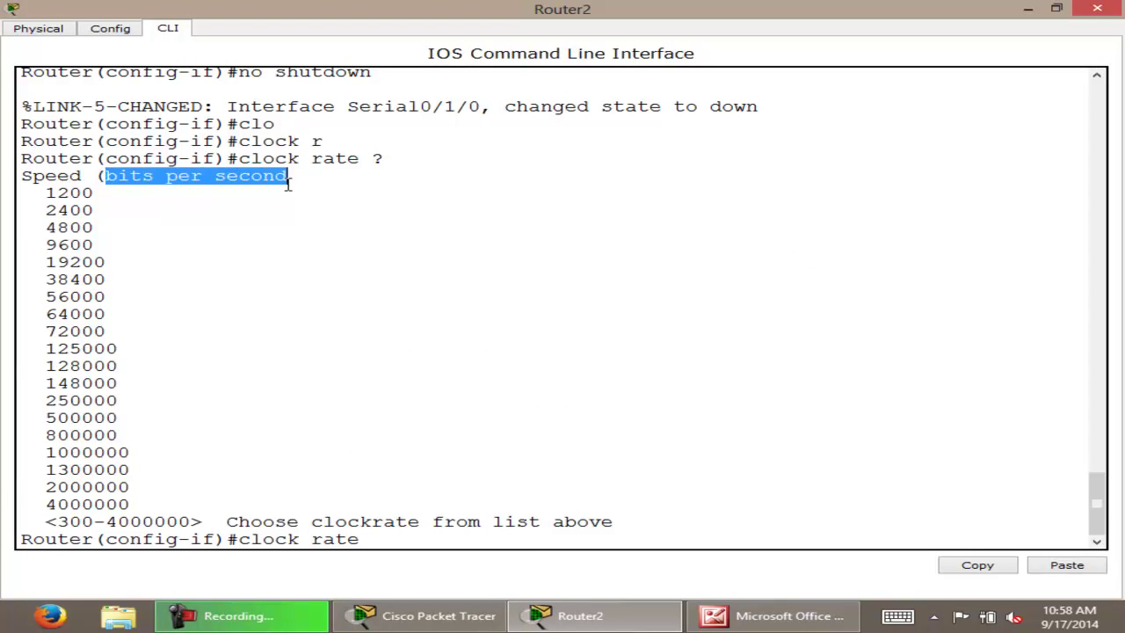
click(378, 540)
text(64000)
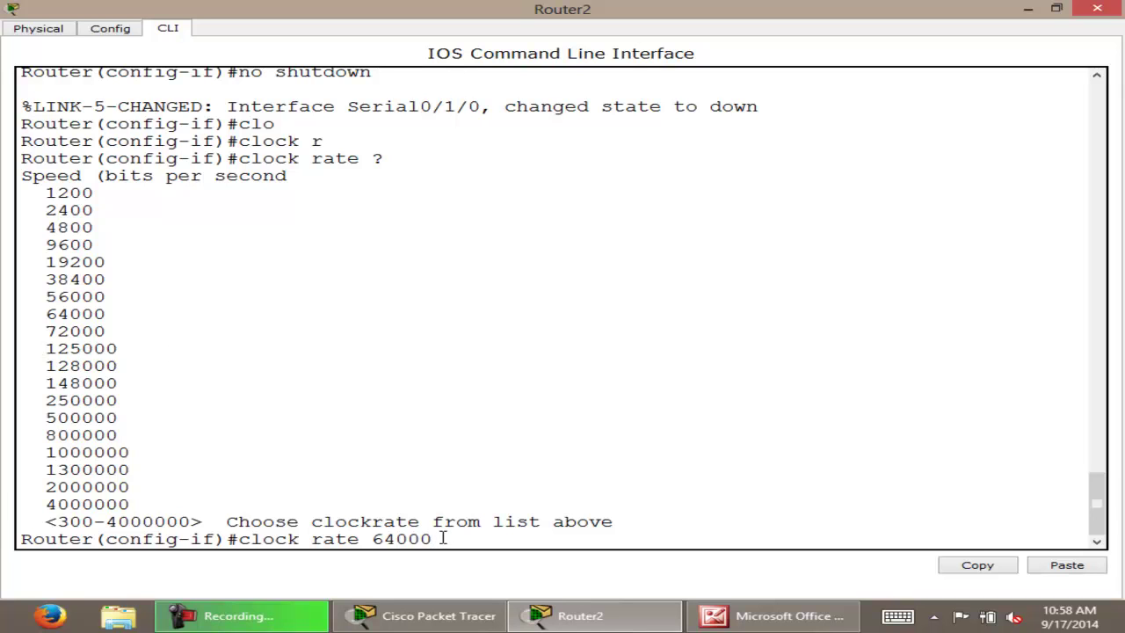
Examine the dsu-router-connection picture in Microsoft Office Picture Manager, then return to the Cisco Packet Tracer workspace.
drag(444, 540, 190, 539)
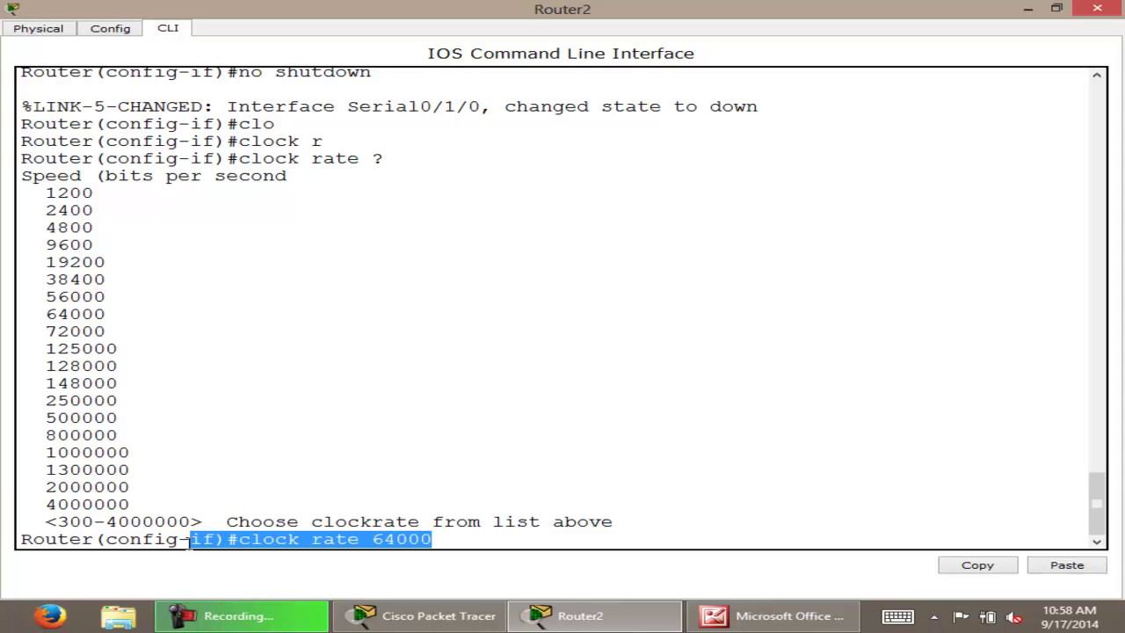
click(1027, 9)
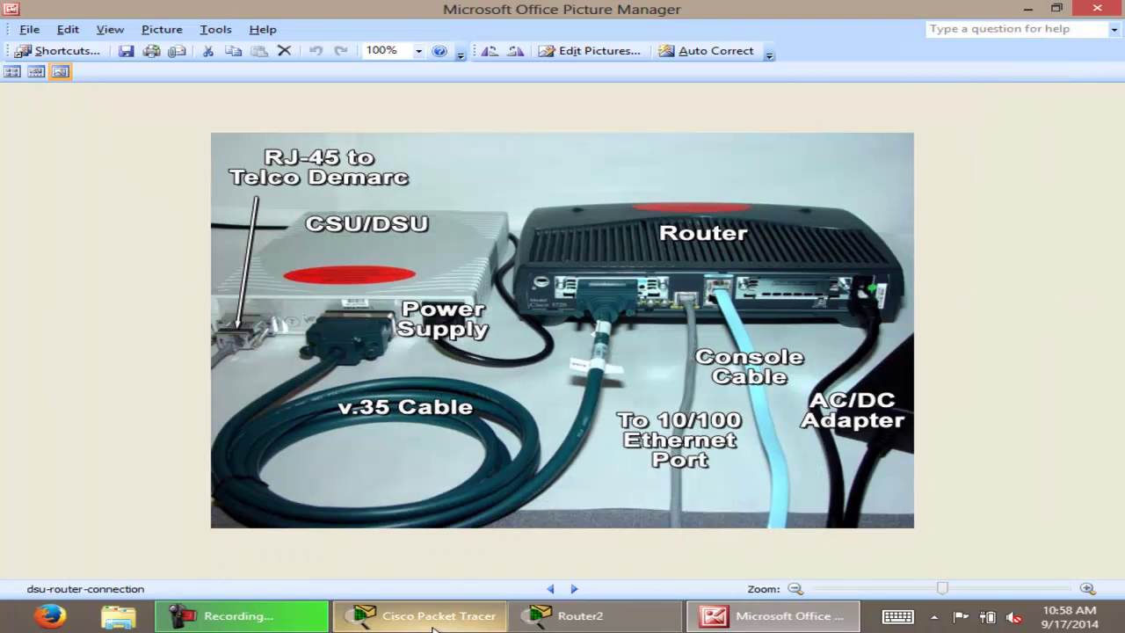
click(475, 615)
click(567, 620)
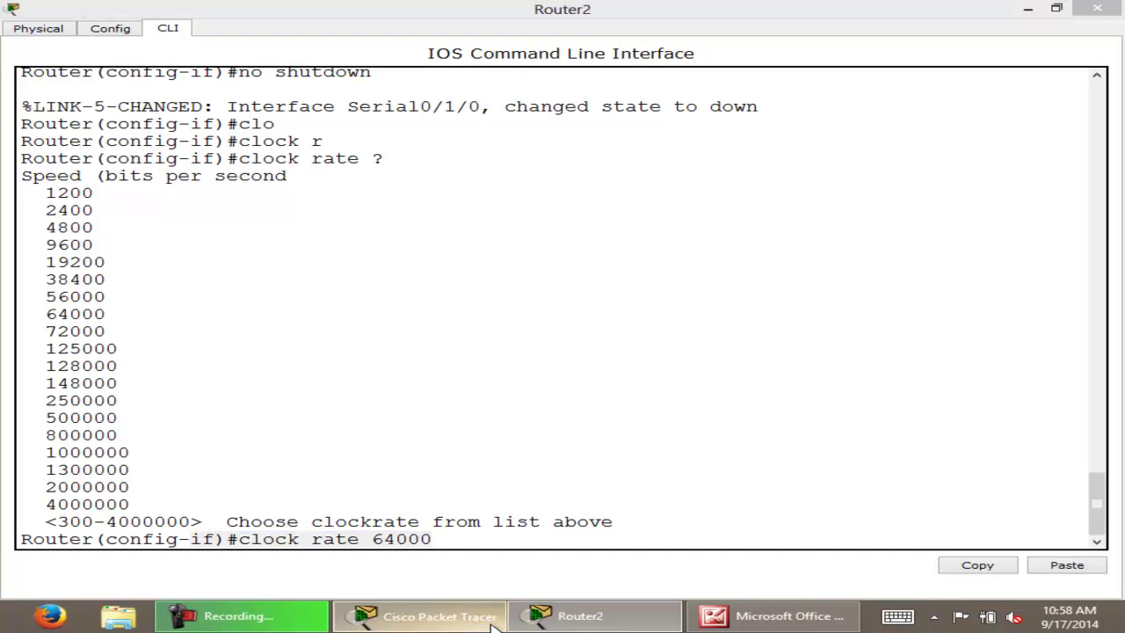
click(567, 619)
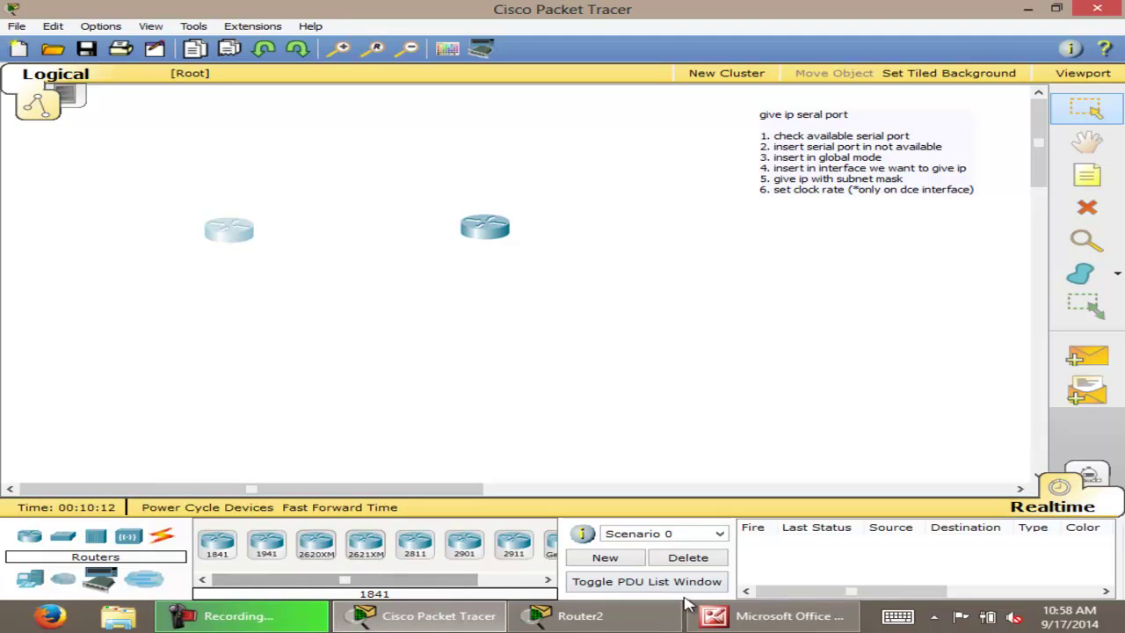
click(789, 617)
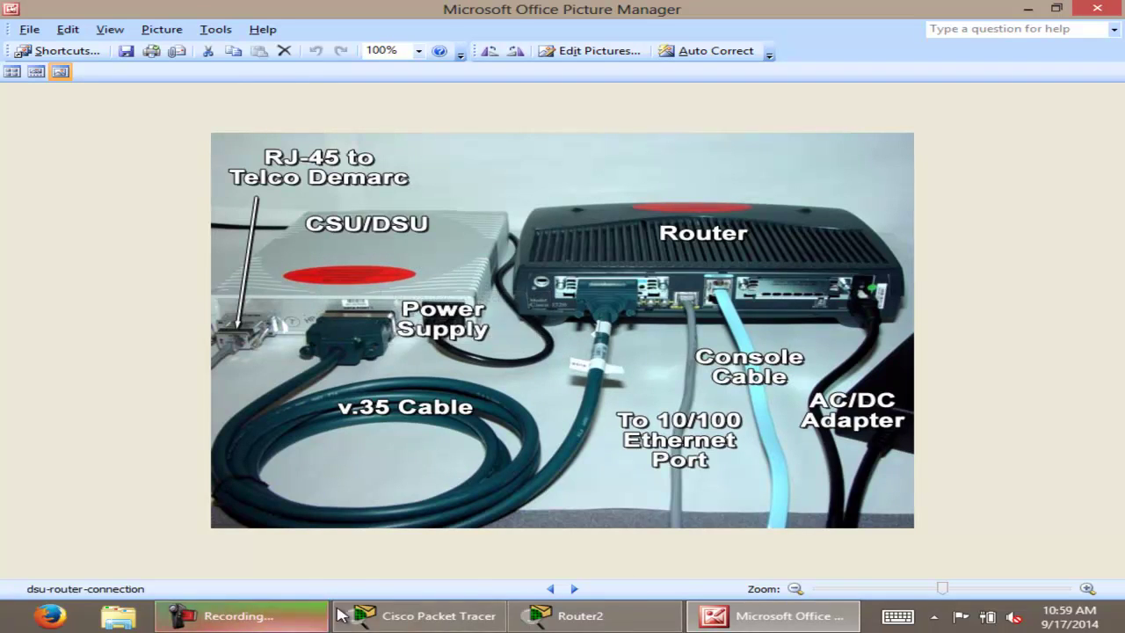
click(580, 615)
click(443, 616)
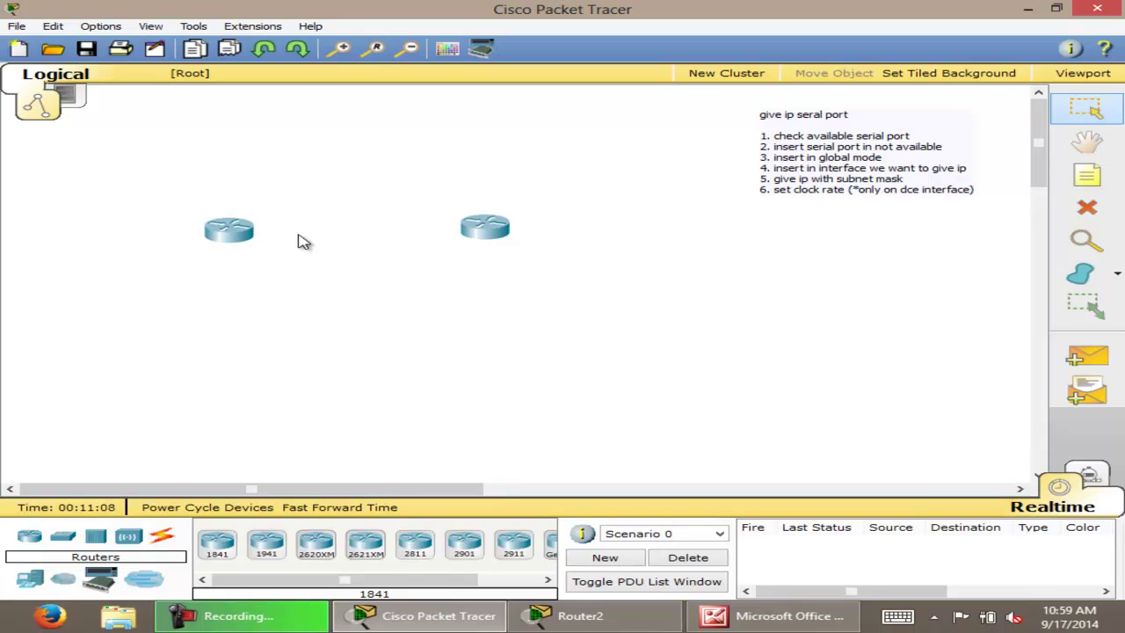
Connect the two routers with a Serial DCE cable from the first router's Serial0/1/0 to the second router's Serial0/1/0.
click(162, 540)
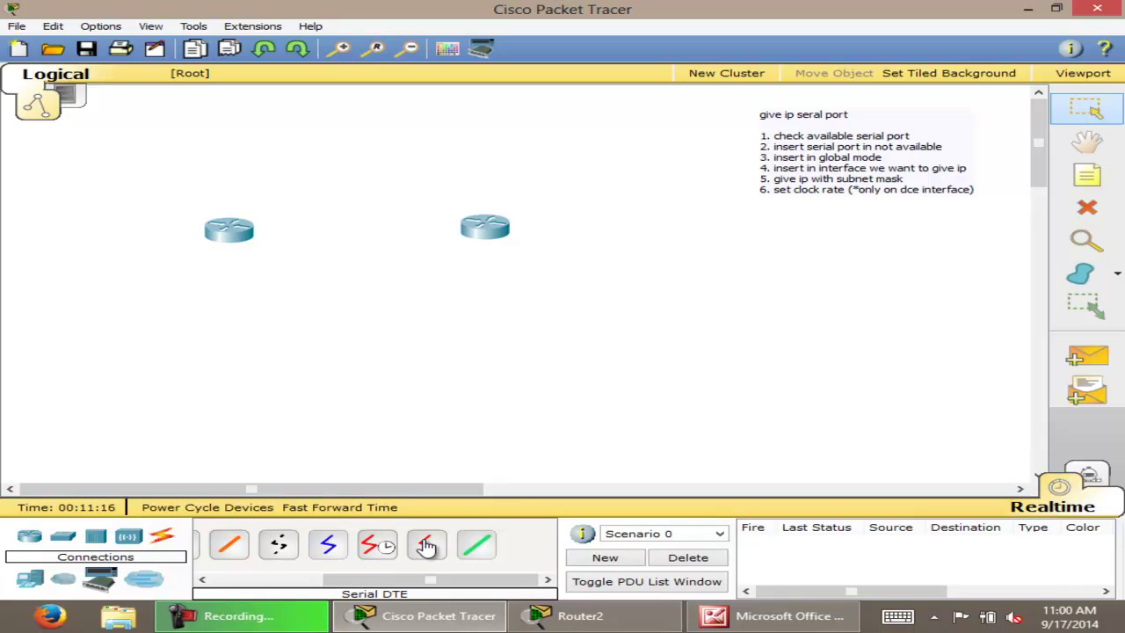
click(610, 620)
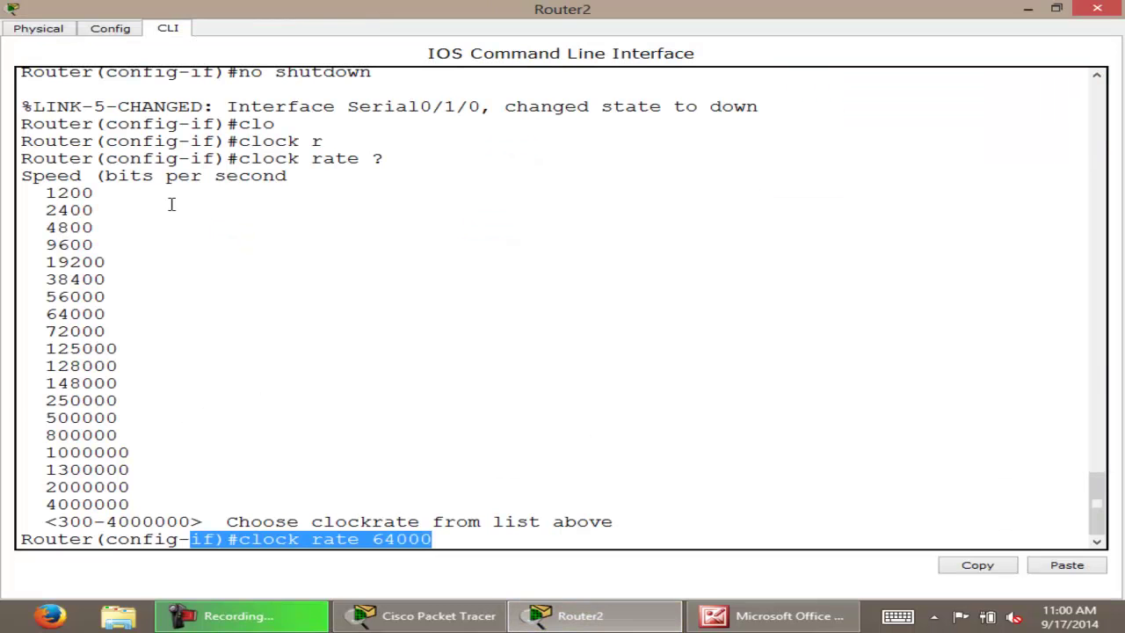
click(1028, 9)
click(373, 545)
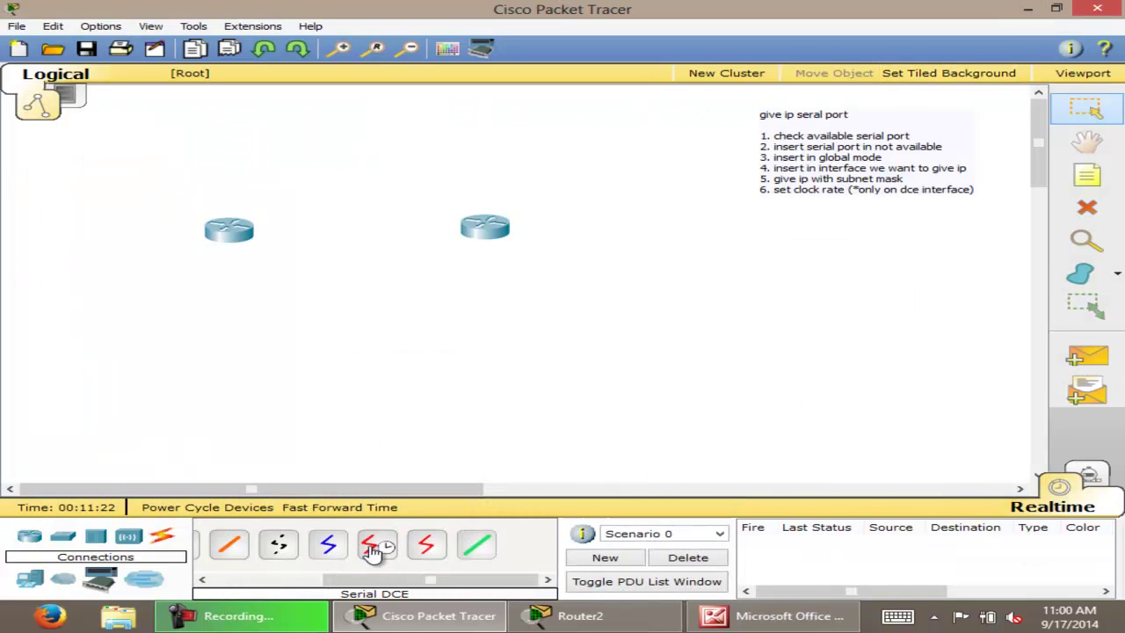
click(220, 229)
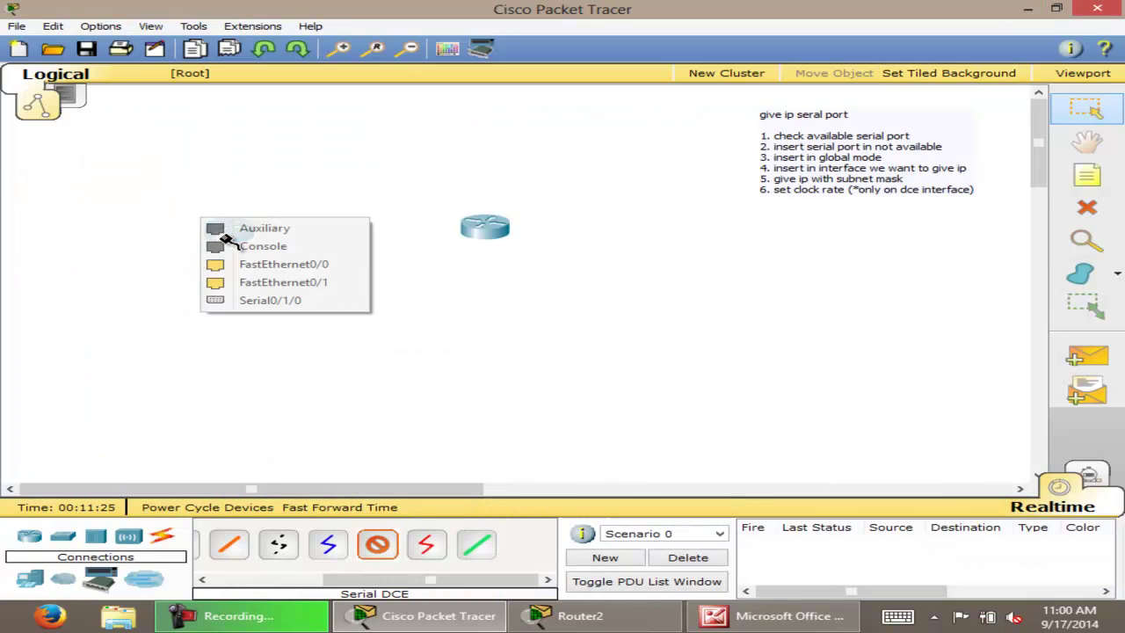
click(283, 302)
click(499, 230)
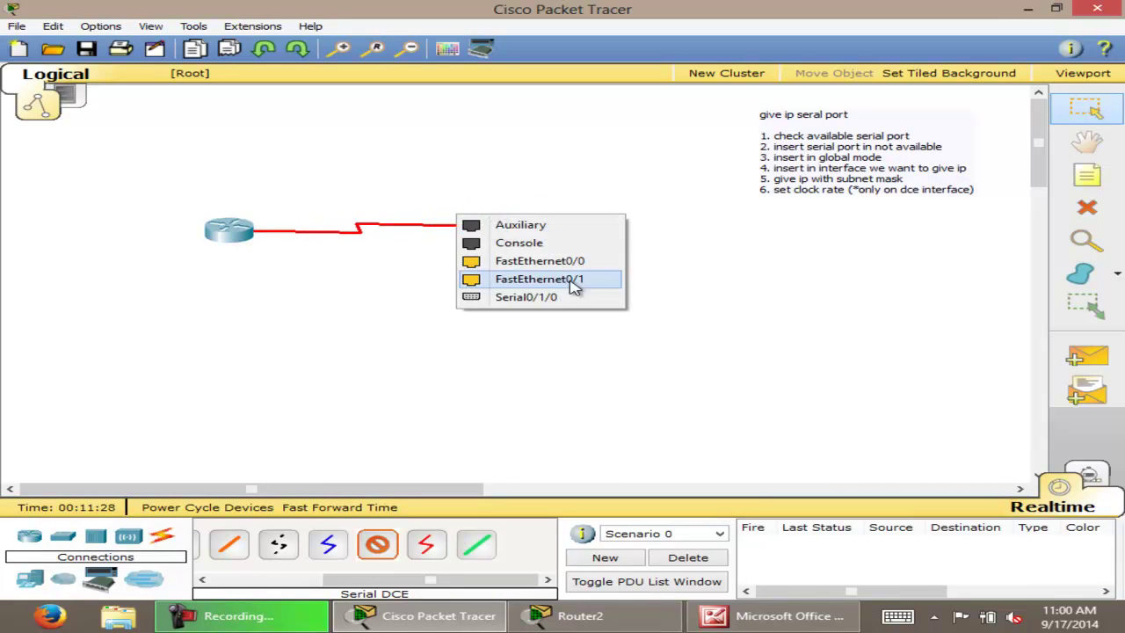
click(589, 304)
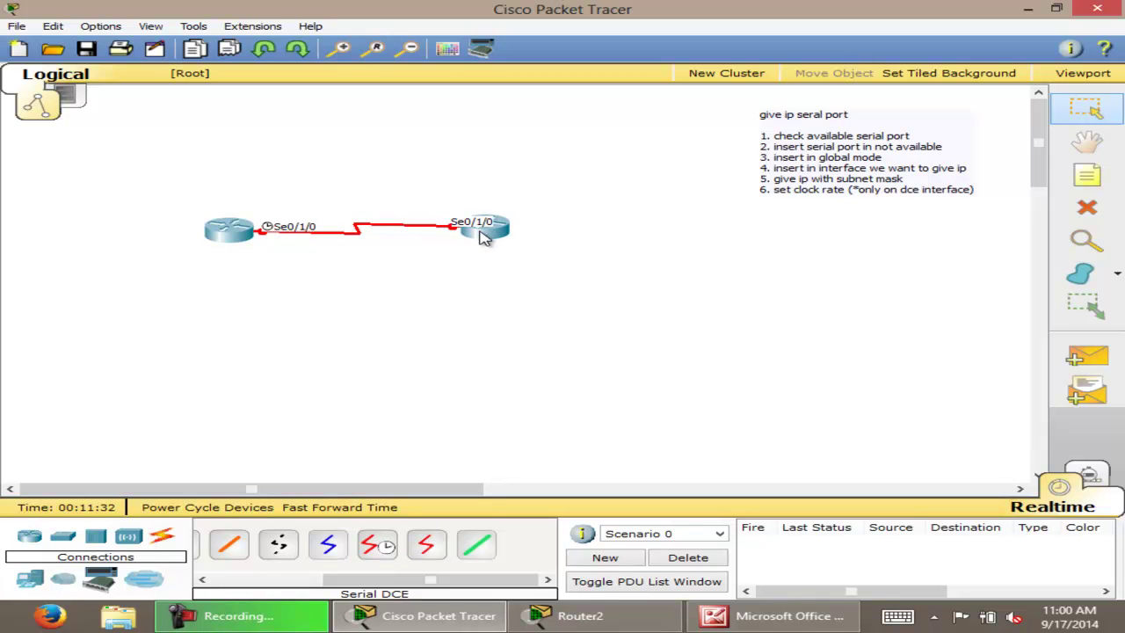
Review the clock rate entry in the first router's command line.
mouse_move(483, 241)
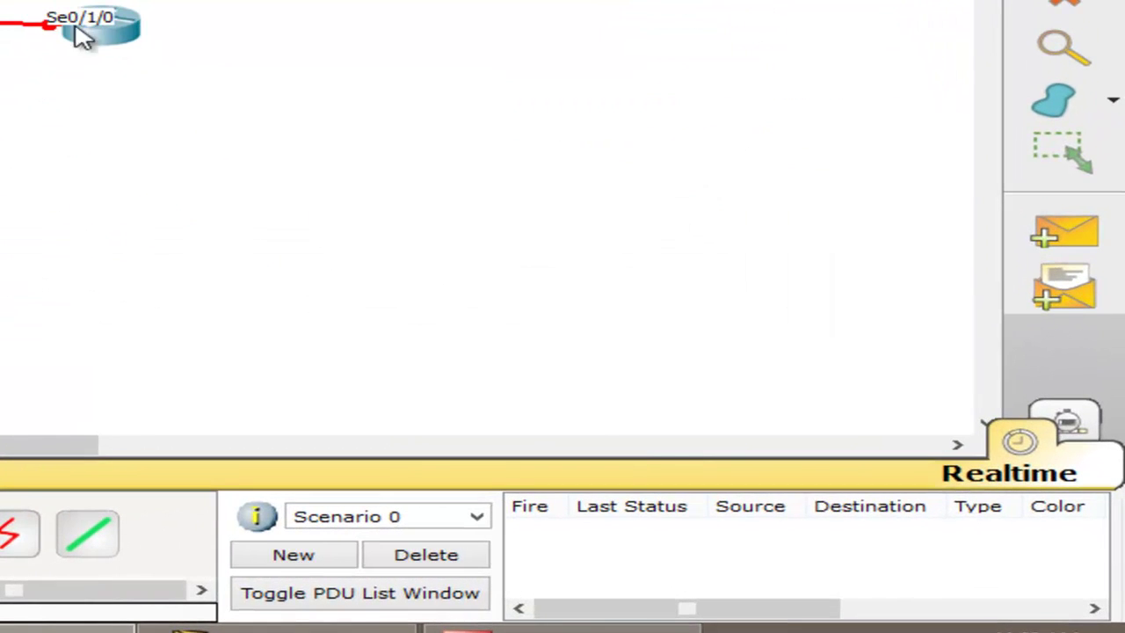
click(81, 36)
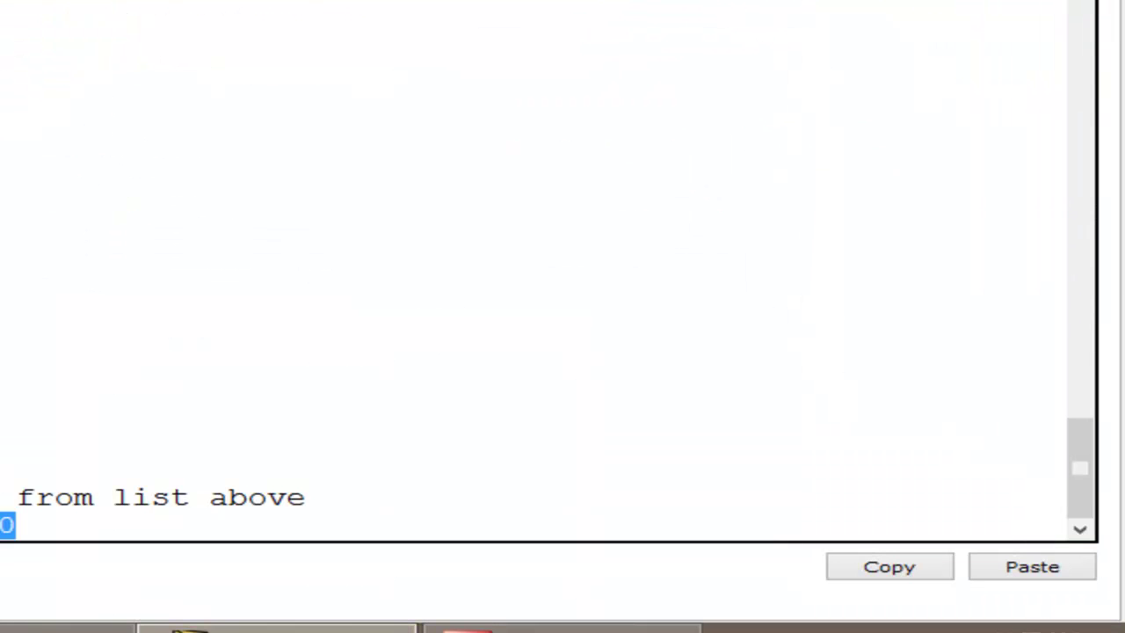
click(80, 524)
drag(1070, 459, 1069, 429)
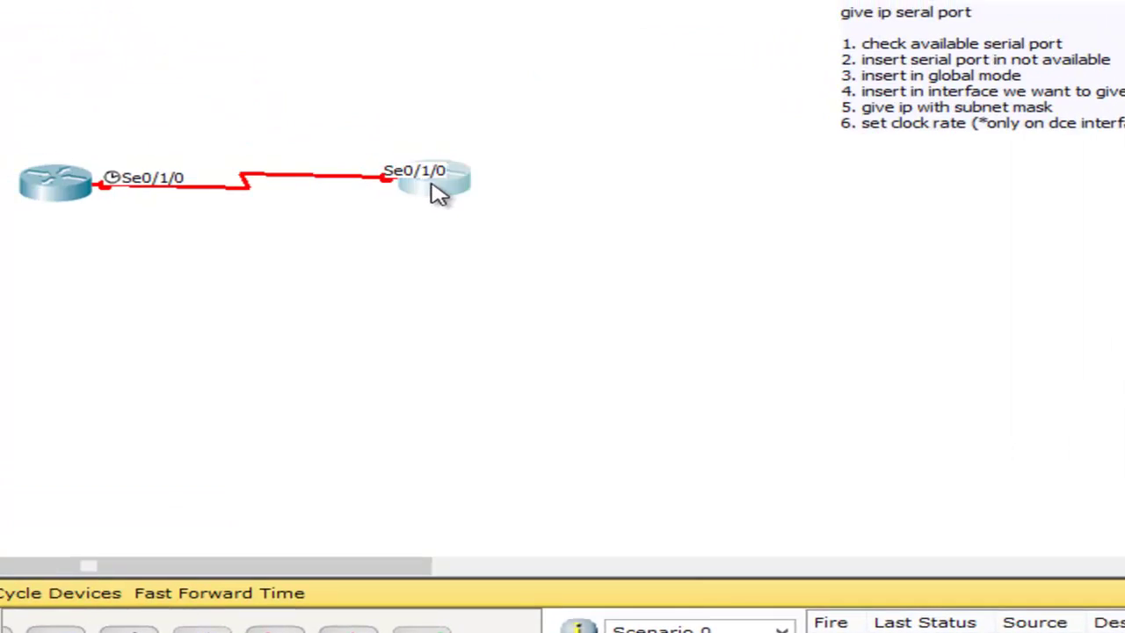
Open the second router's command line and answer no to the system configuration dialog.
click(438, 194)
click(308, 54)
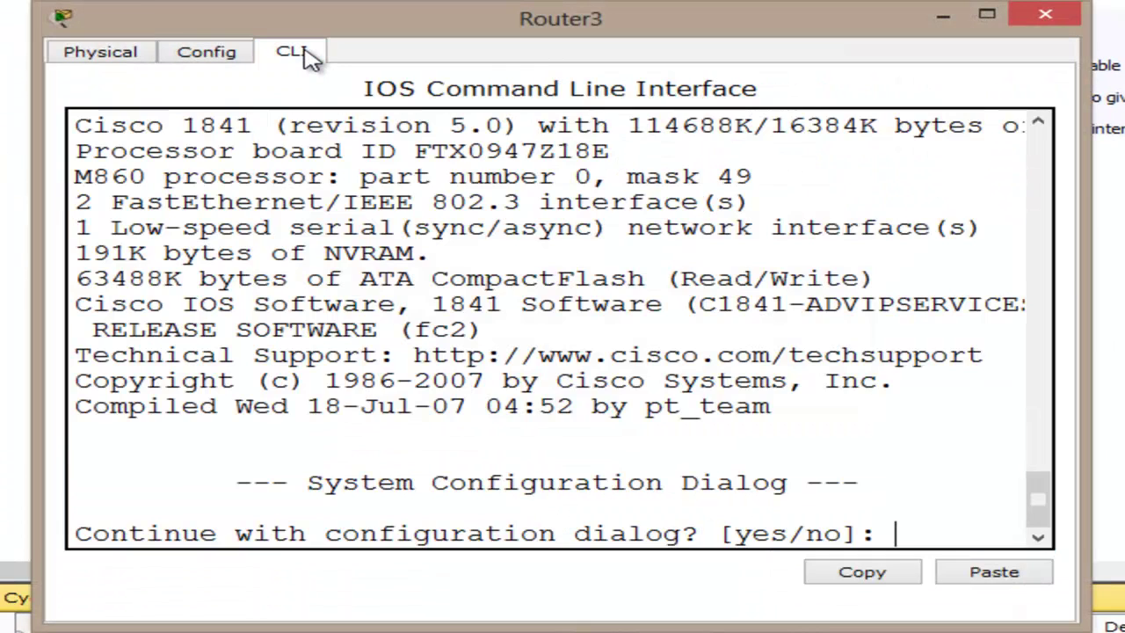
text(no')
key(Return)
key(Return)
key(Return)
key(Return)
text(no)
key(Return)
key(Return)
key(Return)
Enter privileged mode with ena and list the second router's interfaces with show ip interface brief.
text(ena)
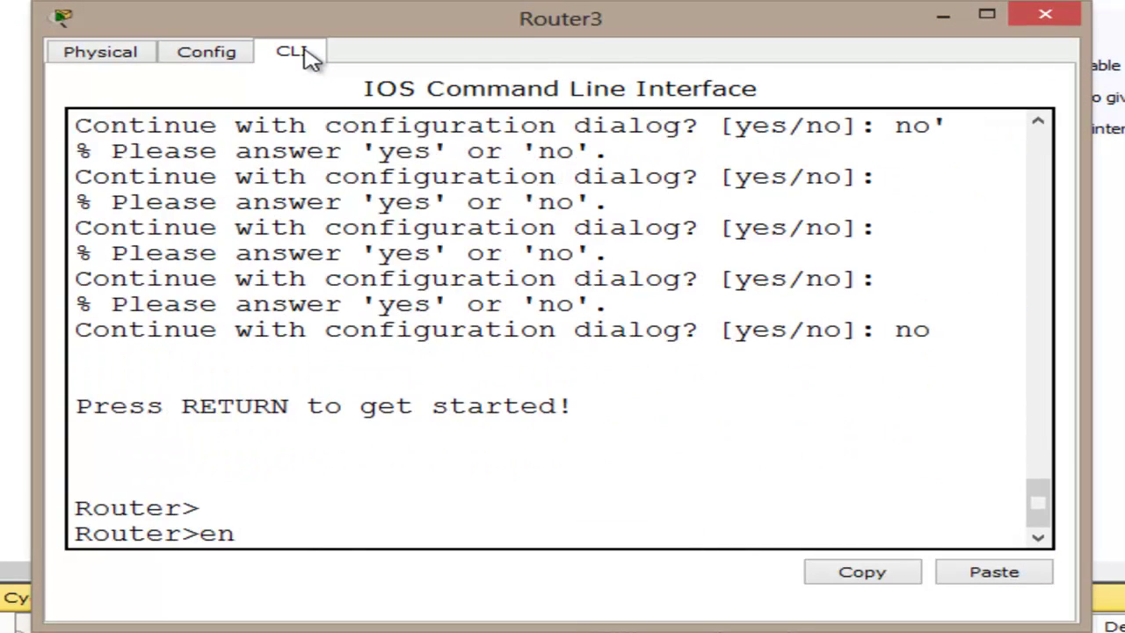
key(Return)
text(show ip int)
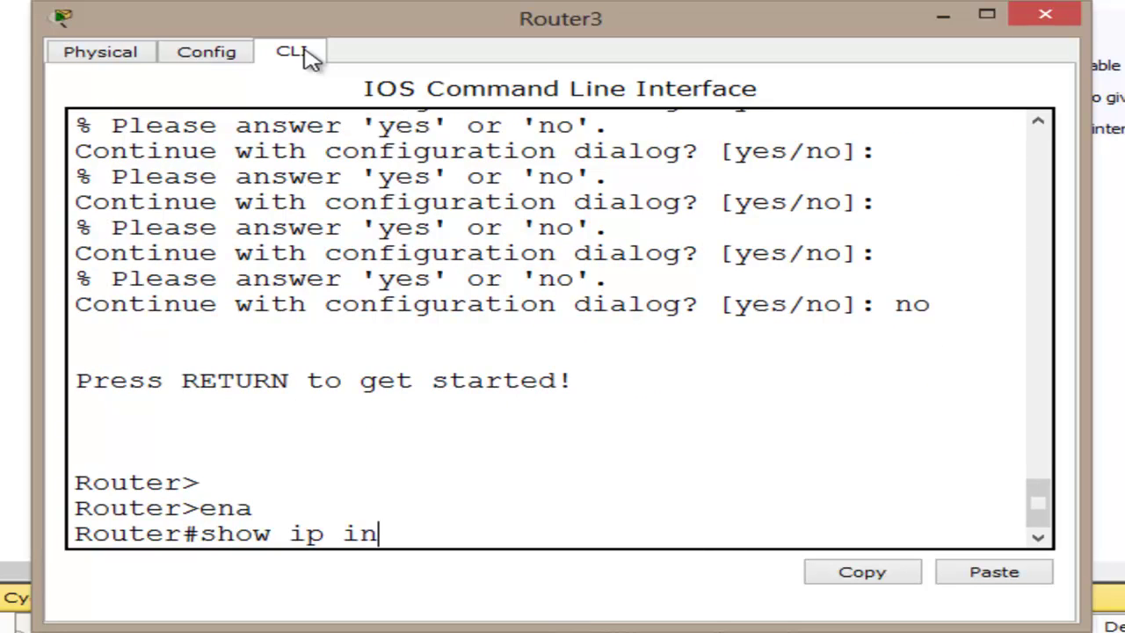
key(Tab)
text(b)
key(Tab)
key(Return)
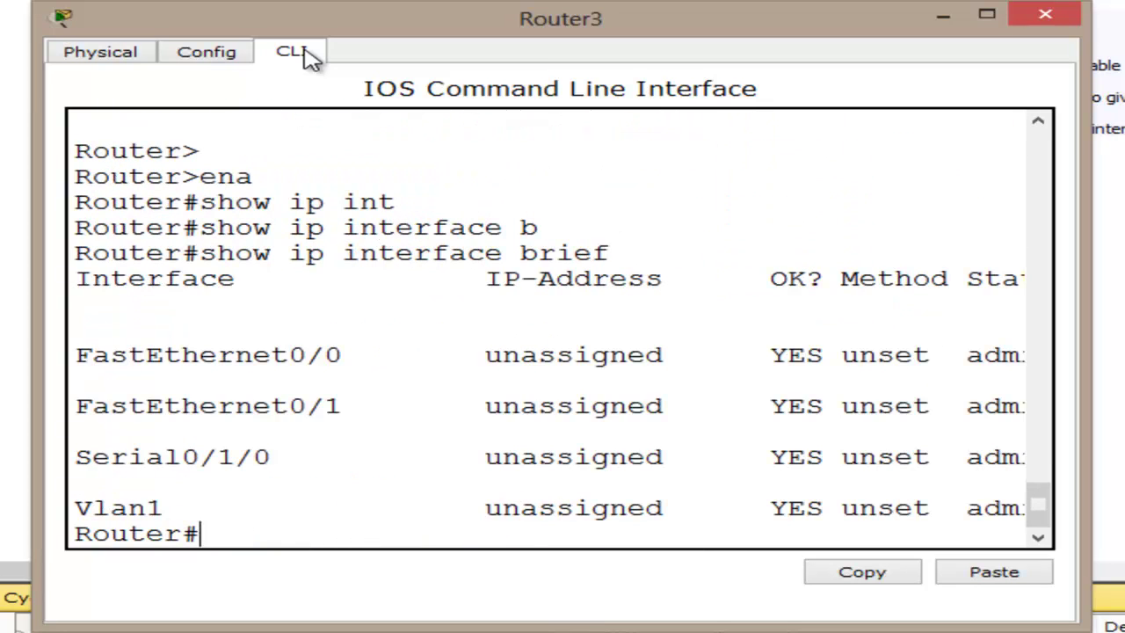
Enter global configuration mode with conf t on the second router and select interface serial 0/1/0.
text(conf t)
key(Return)
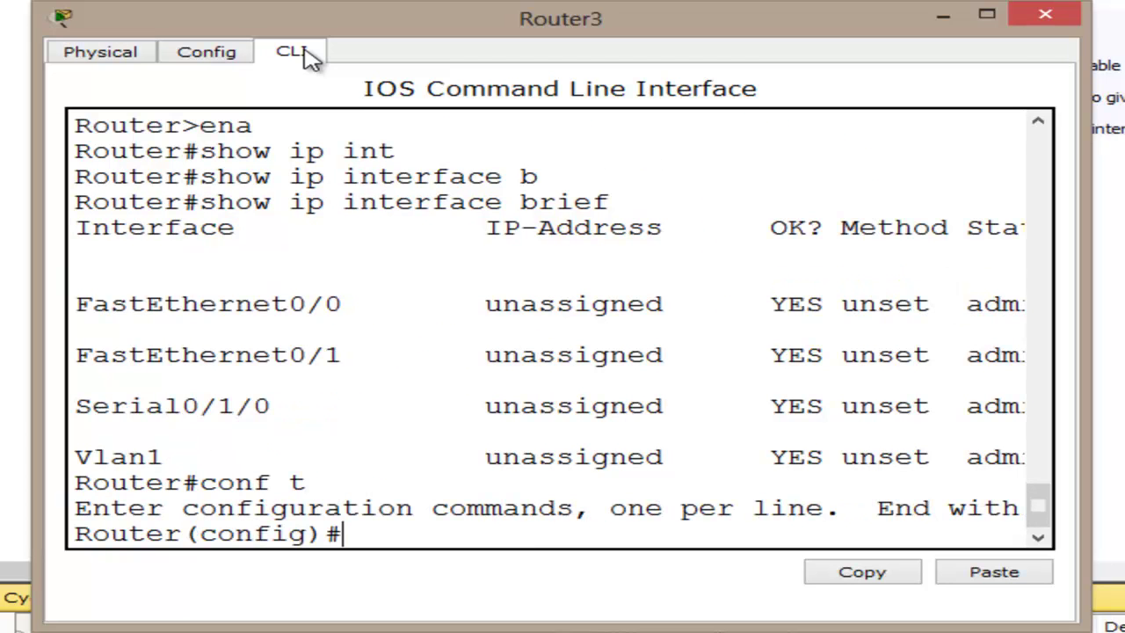
text(int)
key(Tab)
text(s)
key(Tab)
text(0/1/0)
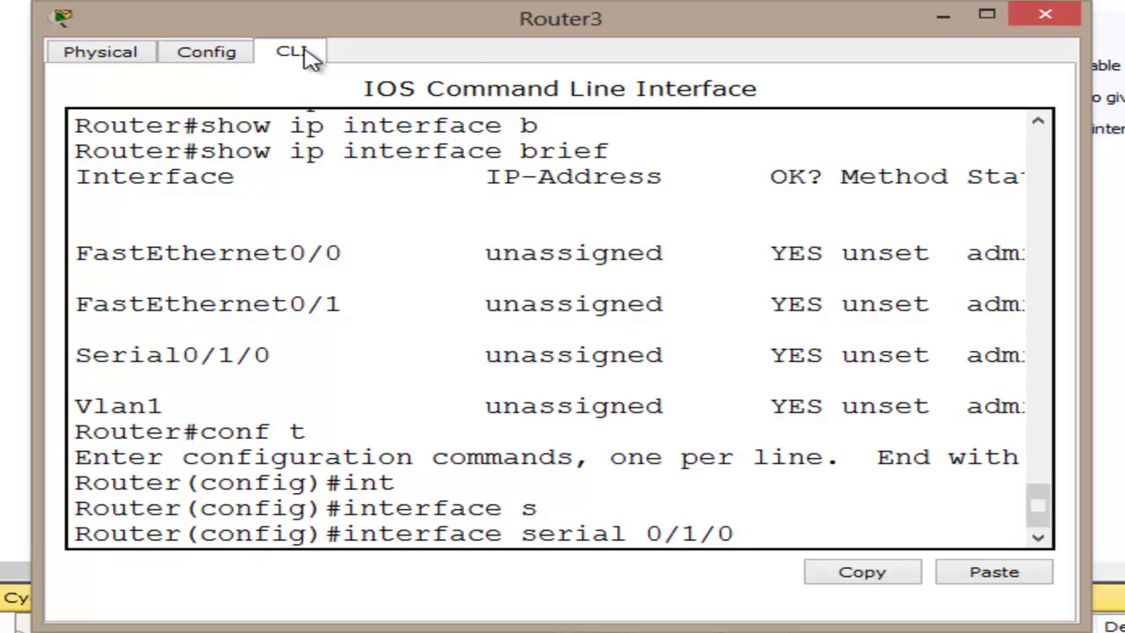
key(Return)
Assign IP address 202.2.2.2 with subnet mask 255.255.255.252 to the second router's Serial0/1/0 interface.
text(ip ad)
key(Tab)
text(202.2.2.2 25)
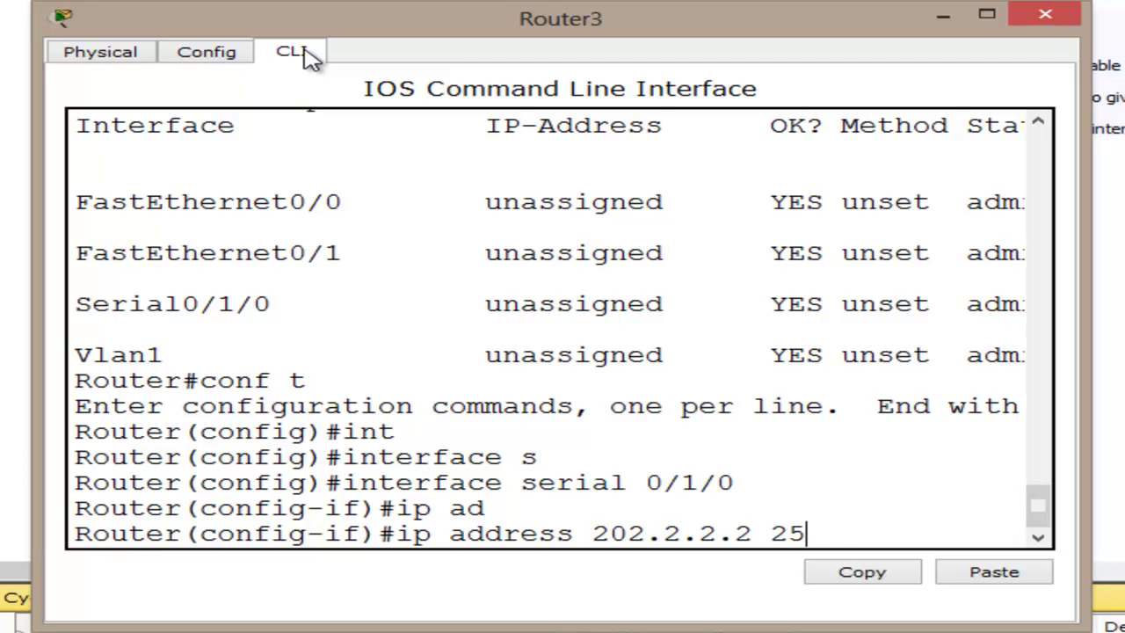
text(5.255.255.)
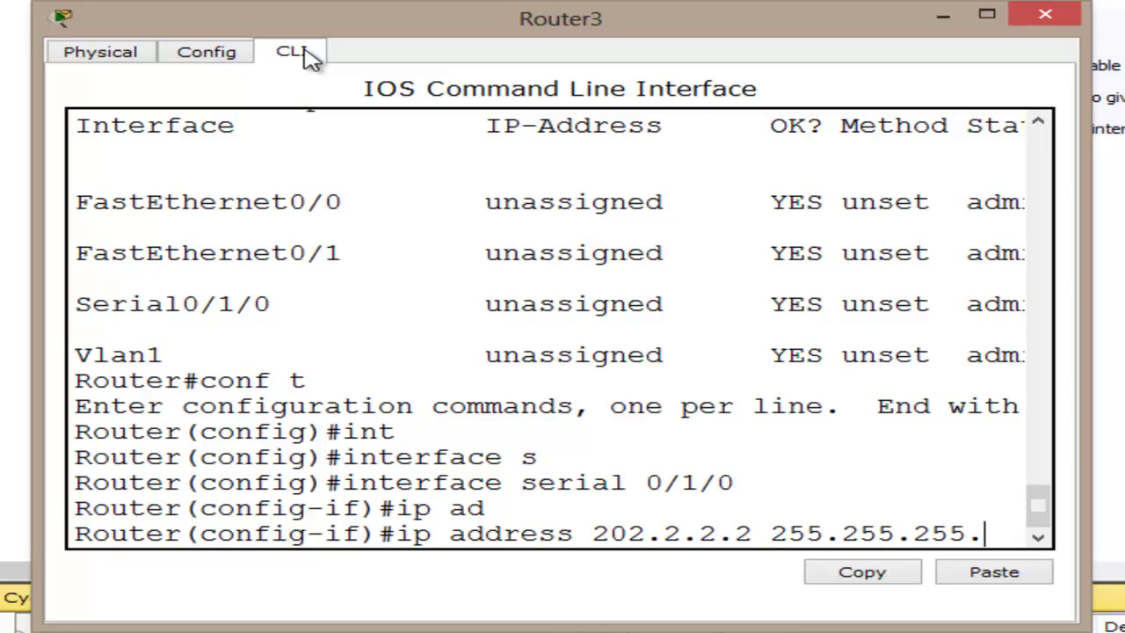
text(25)
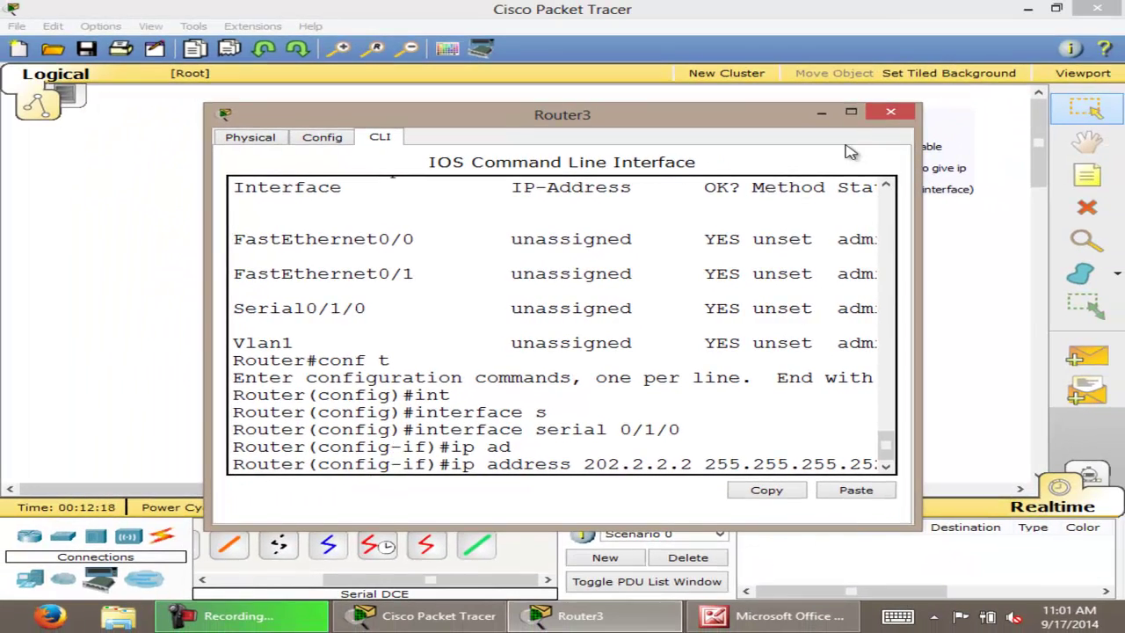
click(852, 114)
key(Return)
Enable the second router's Serial0/1/0 interface with no shutdown and return to privileged mode.
text(no shutdown)
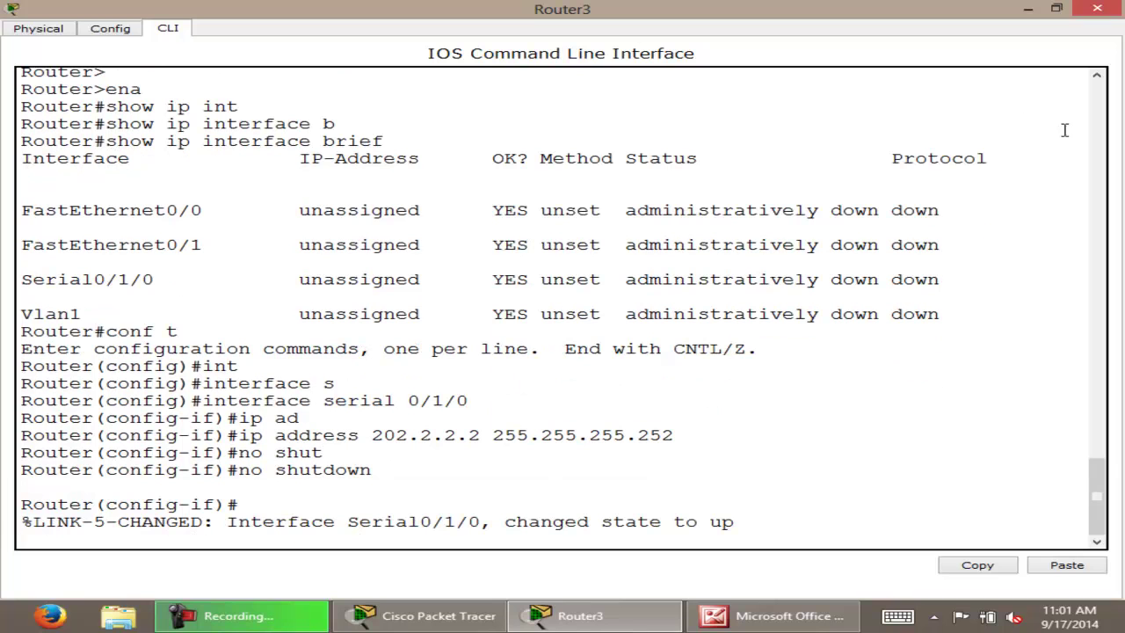
drag(742, 521, 275, 526)
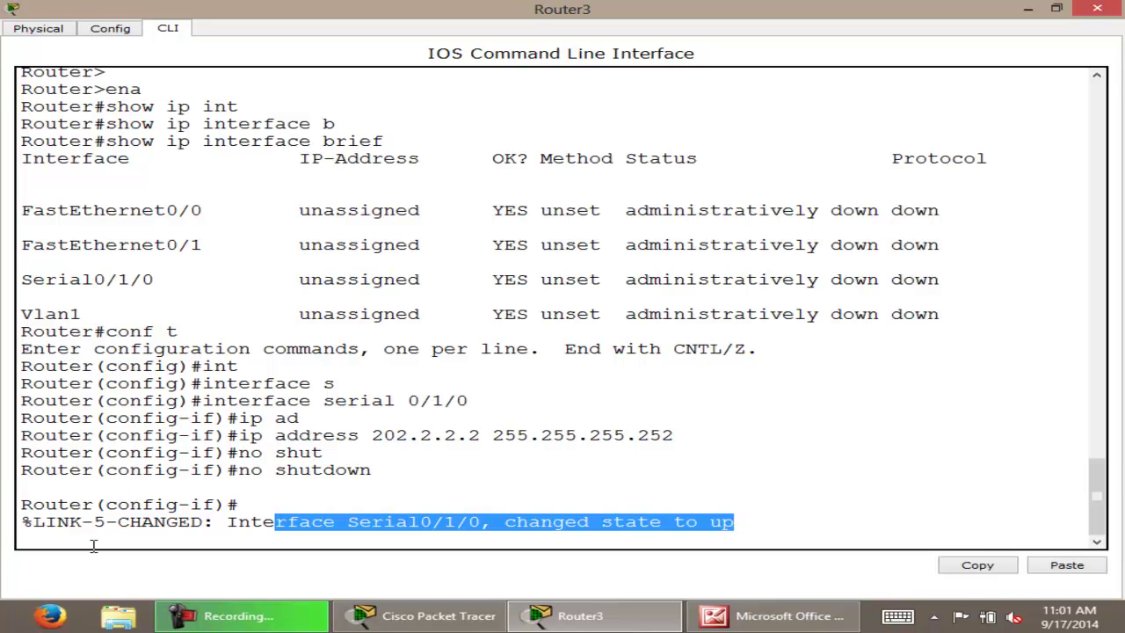
key(Return)
key(Return)
key(Return)
key(ctrl+z)
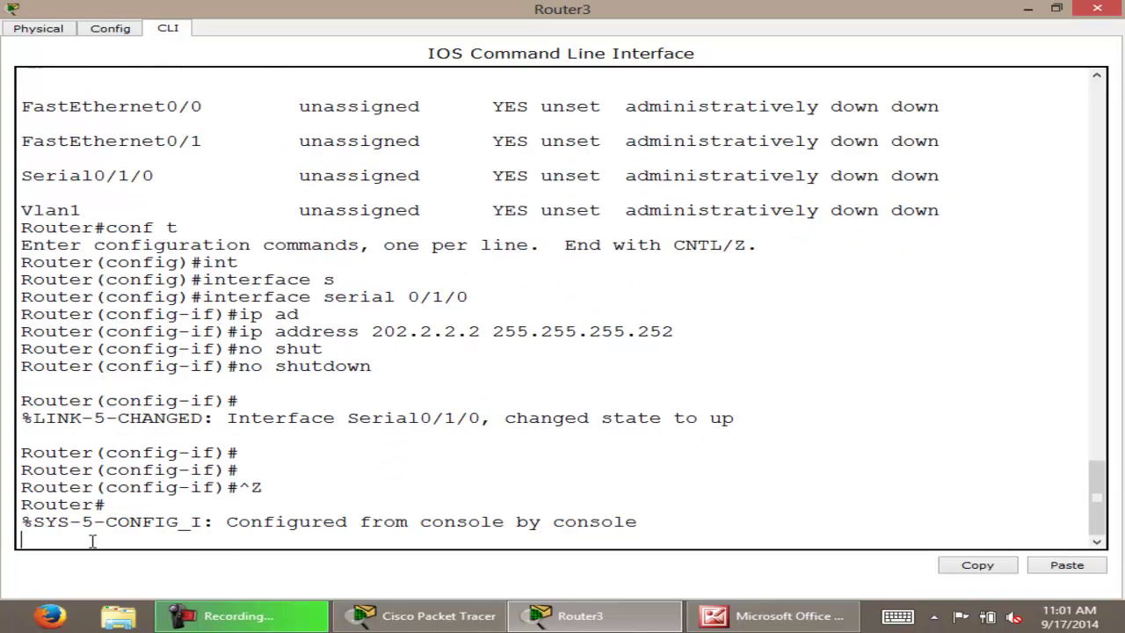
Ping 202.2.2.1 from the second router and close its window.
key(Return)
key(Return)
key(Return)
text(ping )
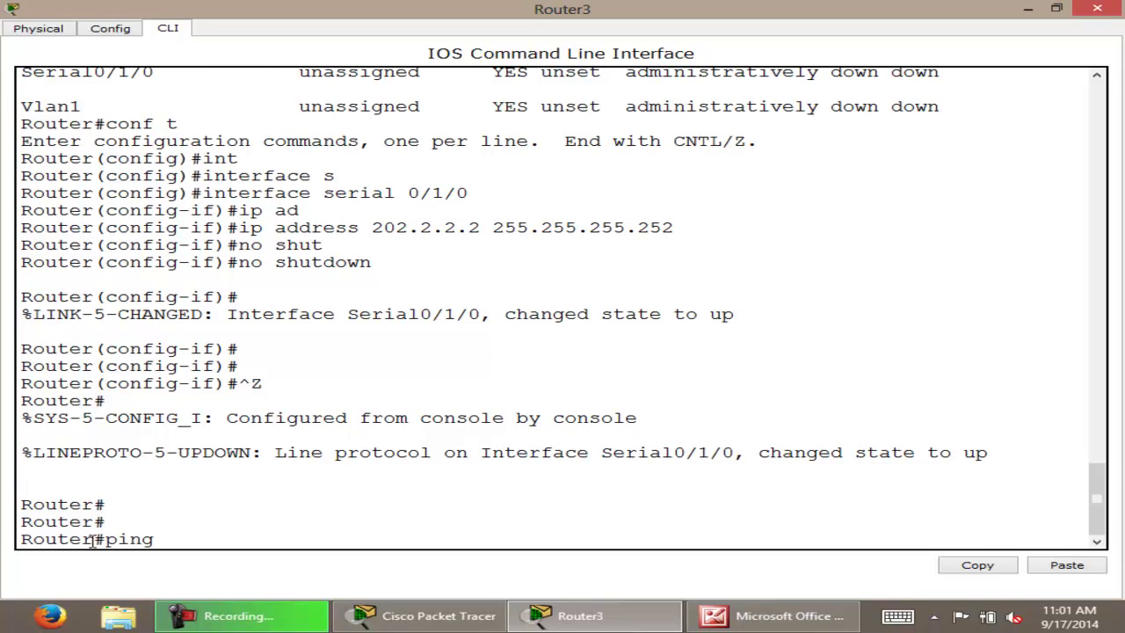
text(202.2.2.1)
key(Return)
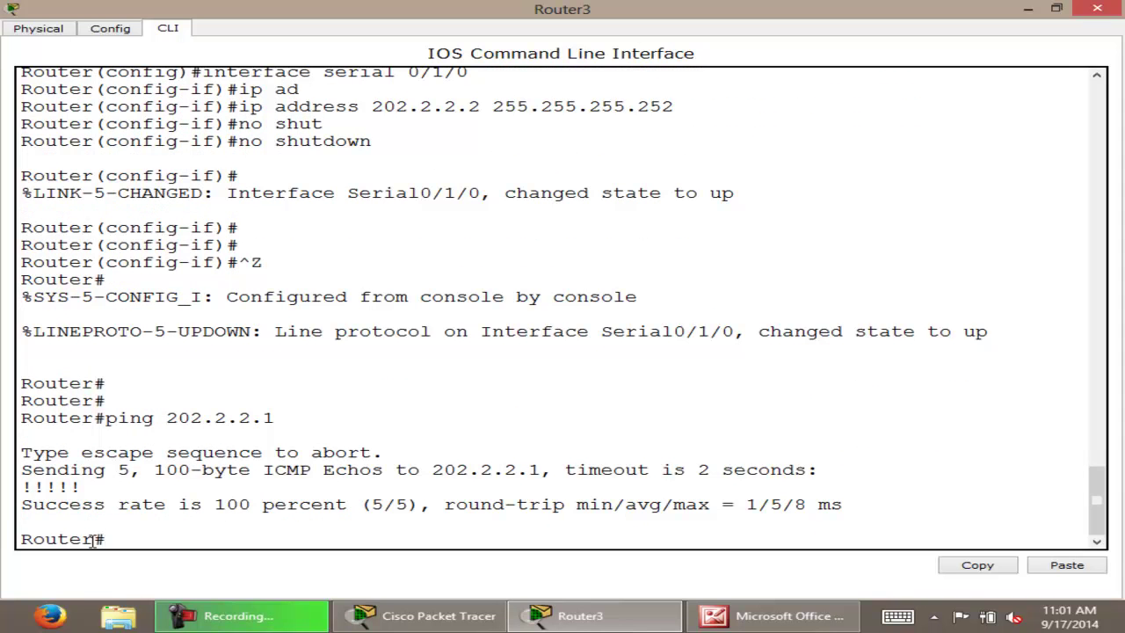
click(1109, 10)
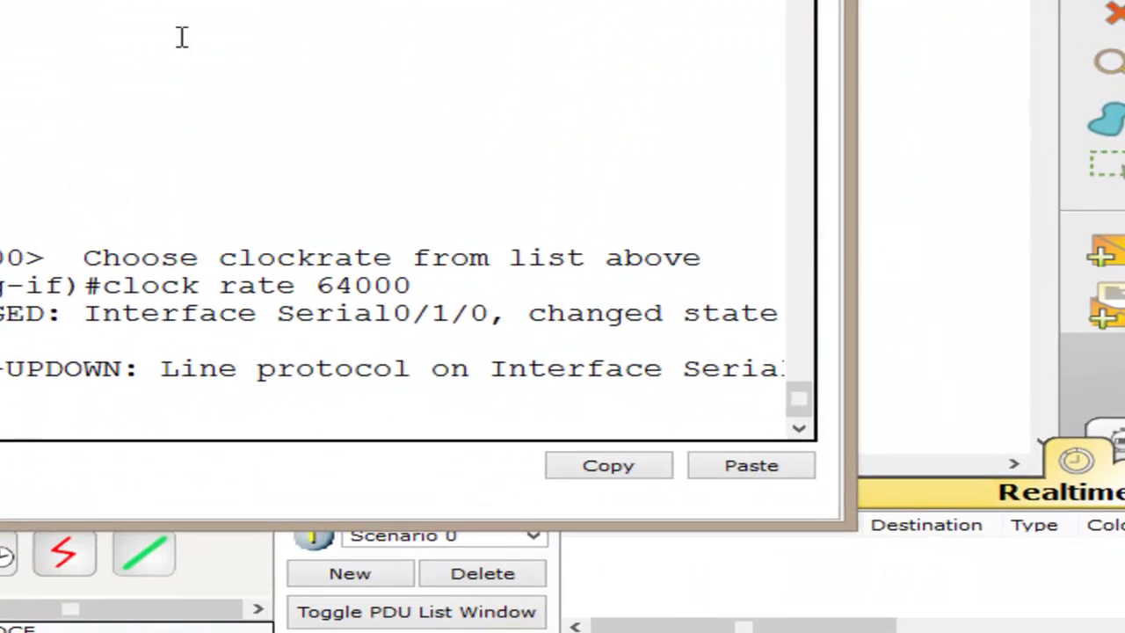
Leave configuration mode on the first router, ping 202.2.2.2 and close the router's window.
key(Return)
key(Return)
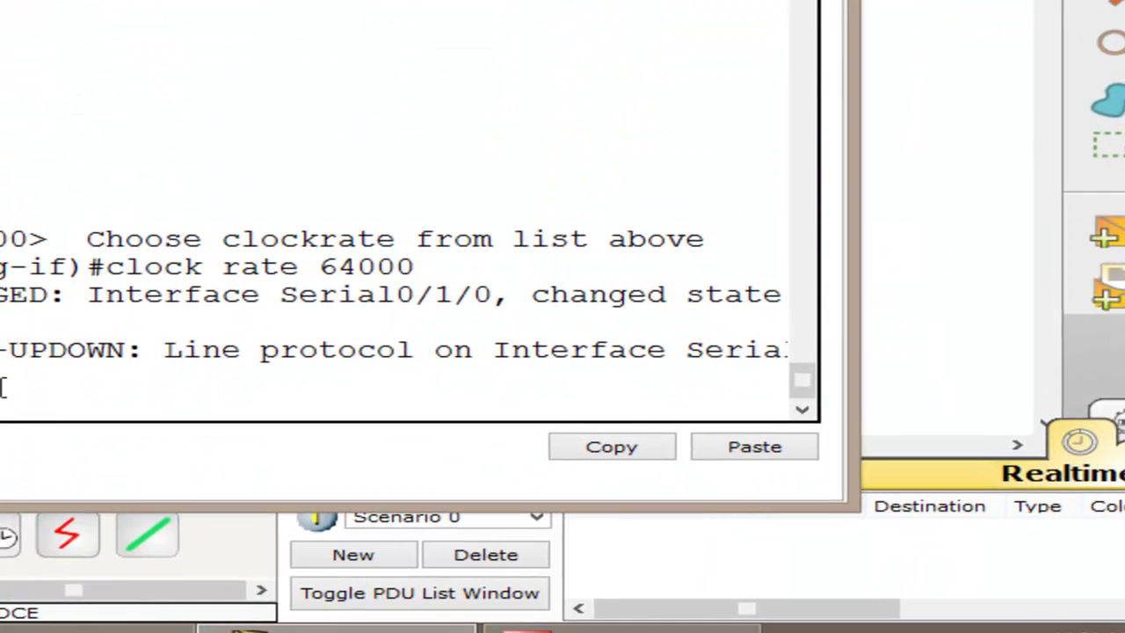
key(ctrl+z)
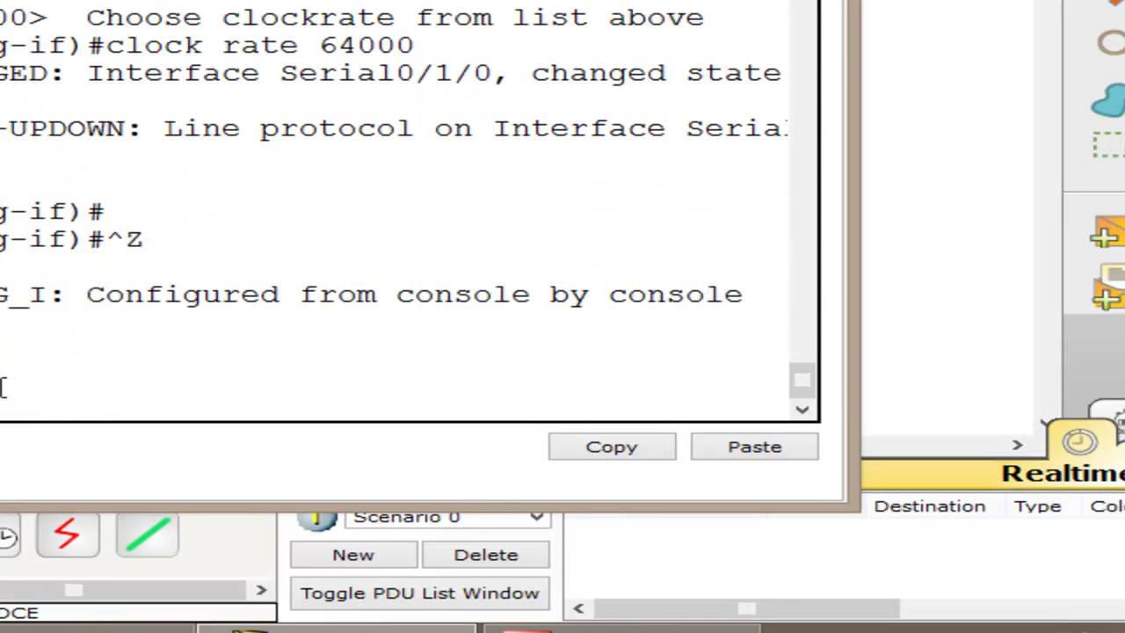
text(202.2.2.)
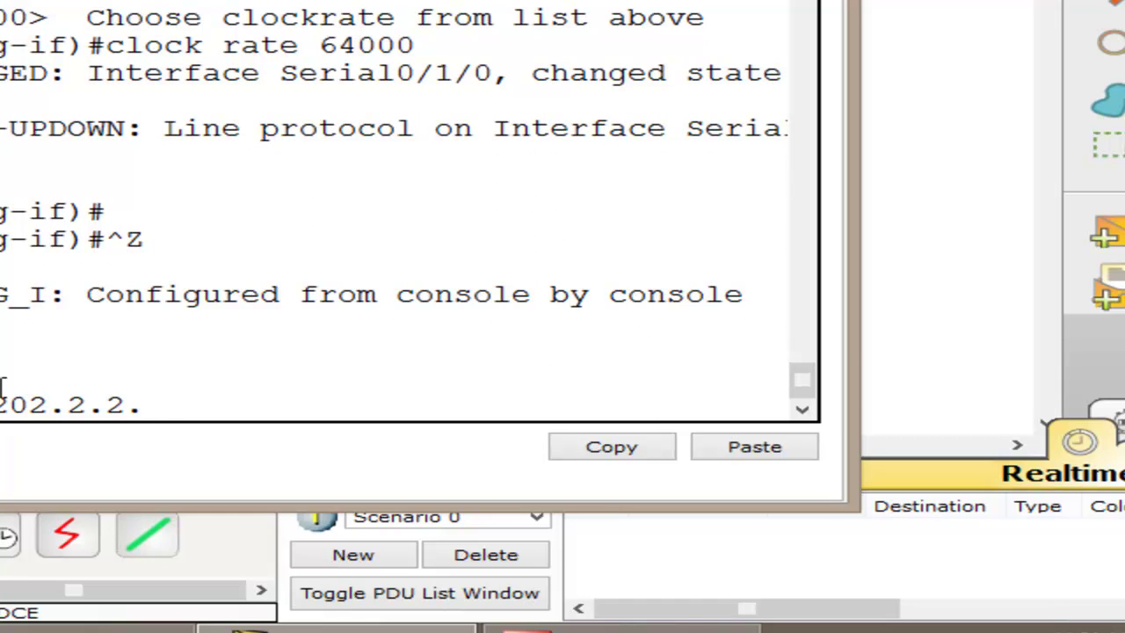
text(2)
key(Return)
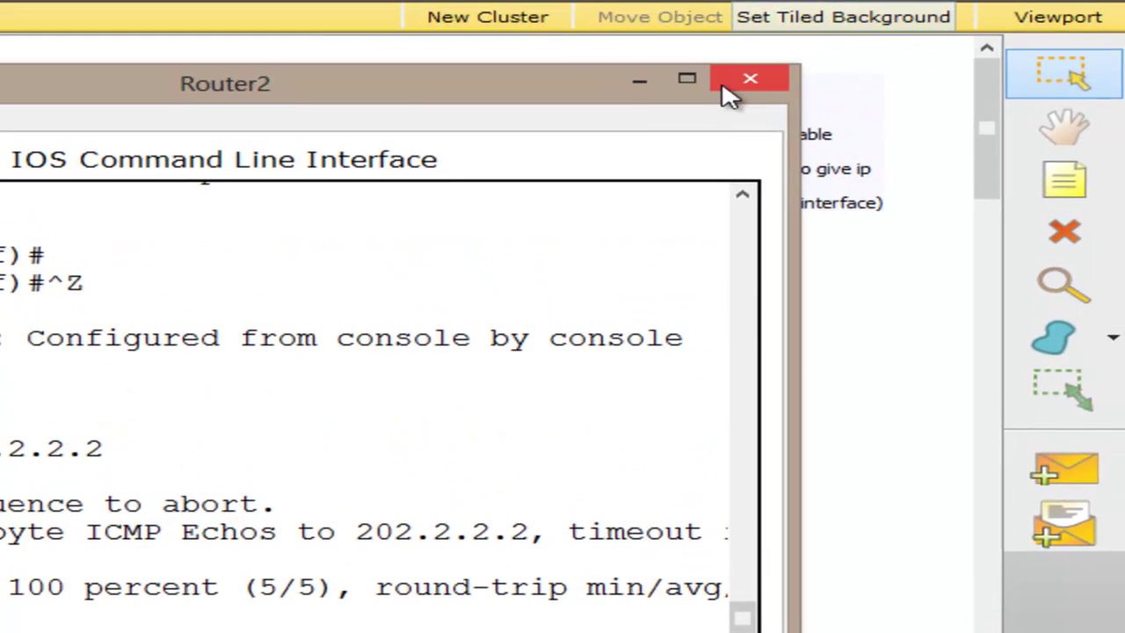
click(725, 93)
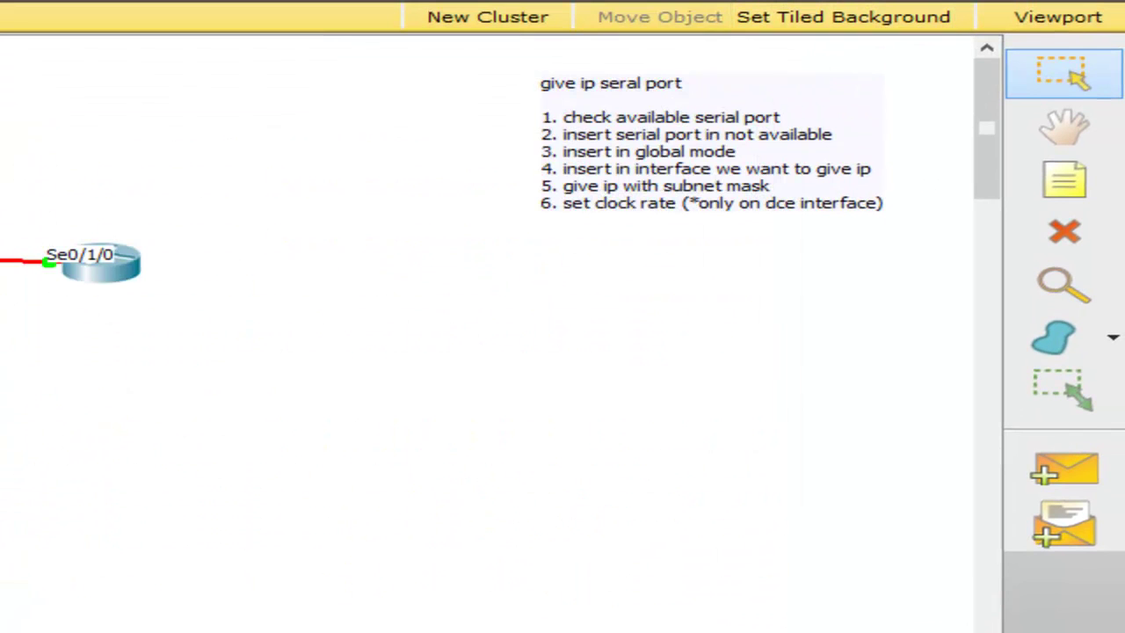